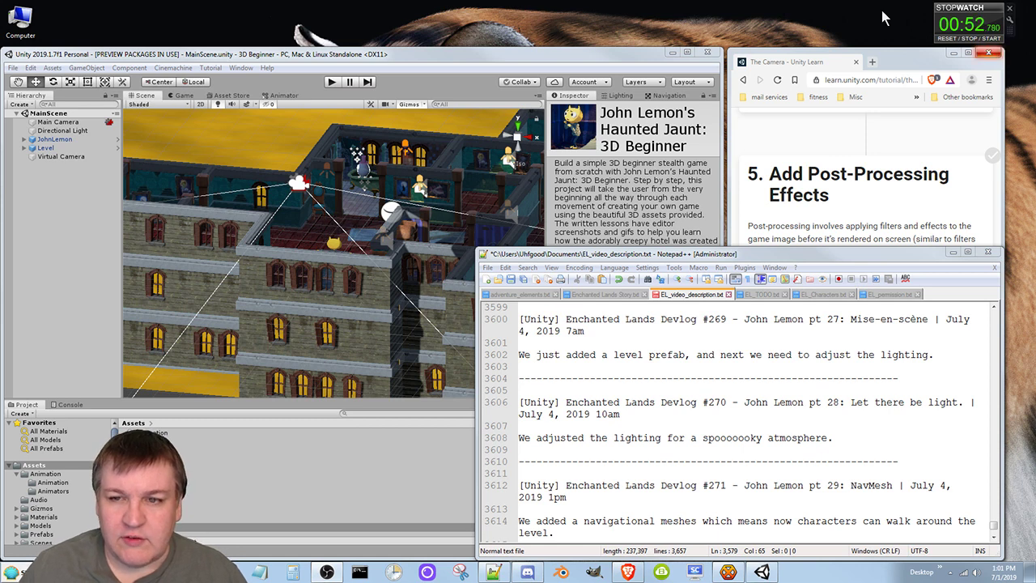
Read the tutorial's "Add Post-Processing Effects" section, mark it as completed and continue to "Create a Post-Processing Layer".
{"action": "left_click", "coordinate": [913, 71]}
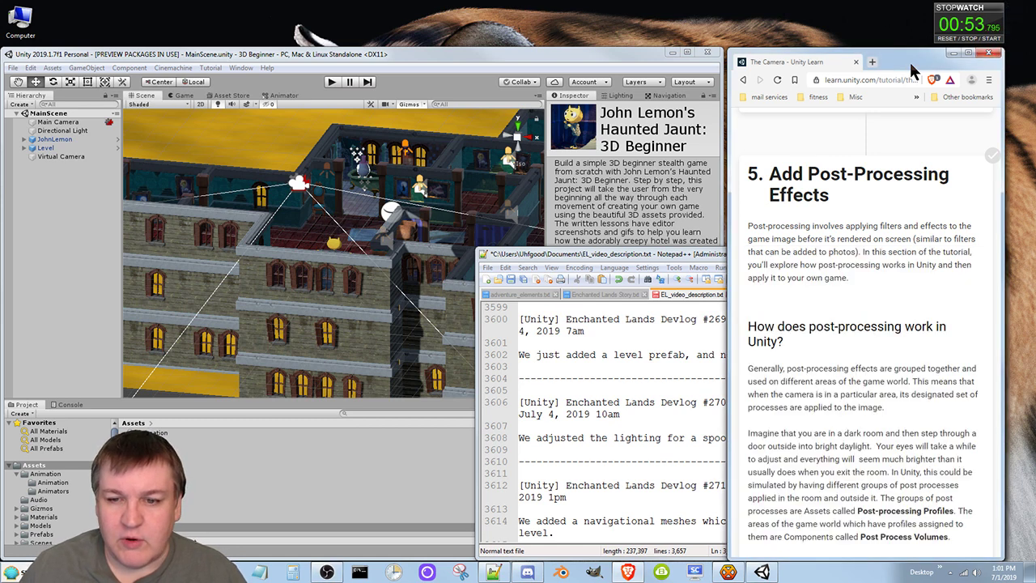
{"action": "left_click", "coordinate": [623, 52]}
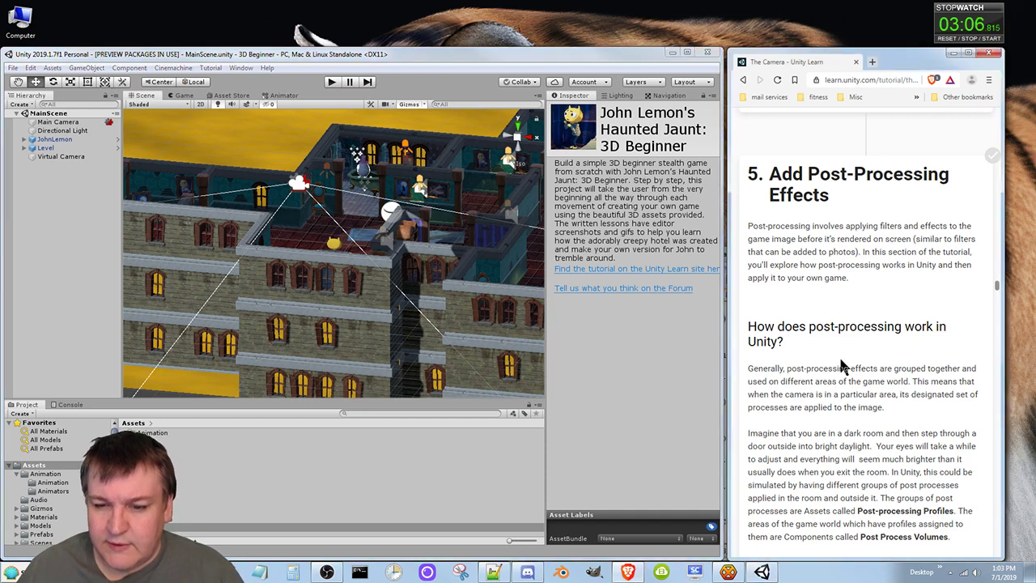
{"action": "scroll", "coordinate": [816, 375], "scroll_direction": "down", "scroll_amount": 3}
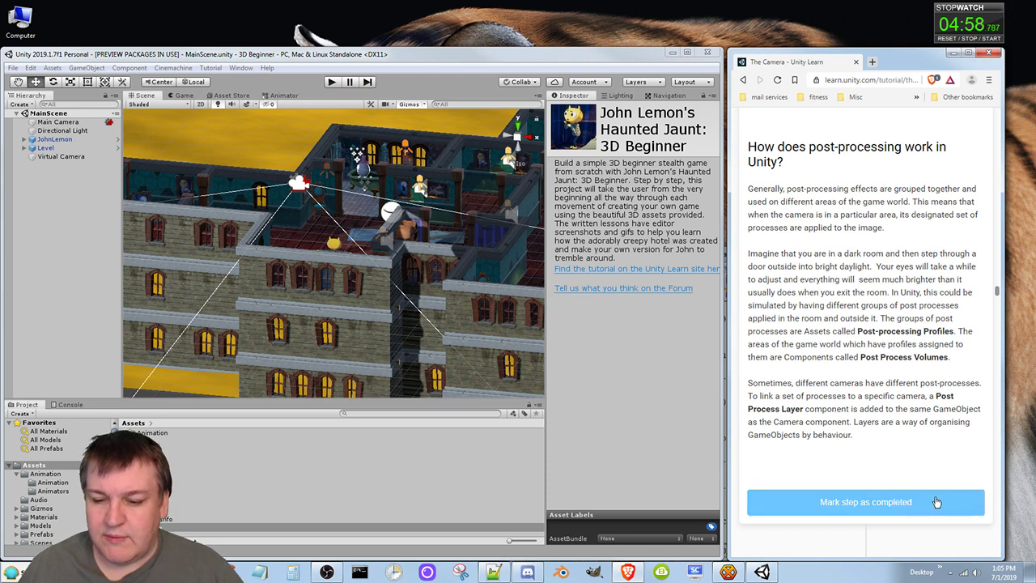
{"action": "left_click", "coordinate": [888, 490]}
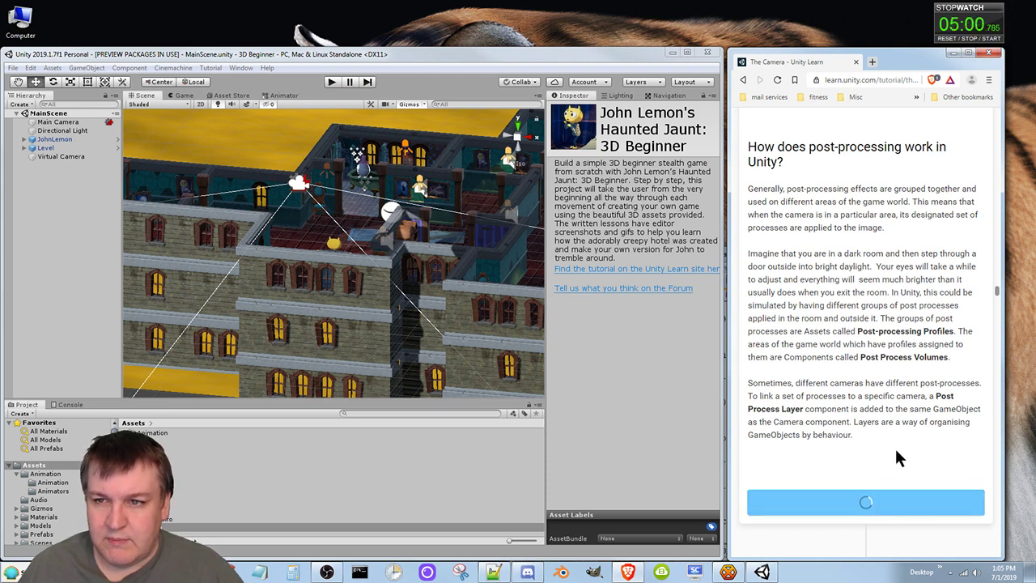
{"action": "scroll", "coordinate": [896, 458], "scroll_direction": "down", "scroll_amount": 3}
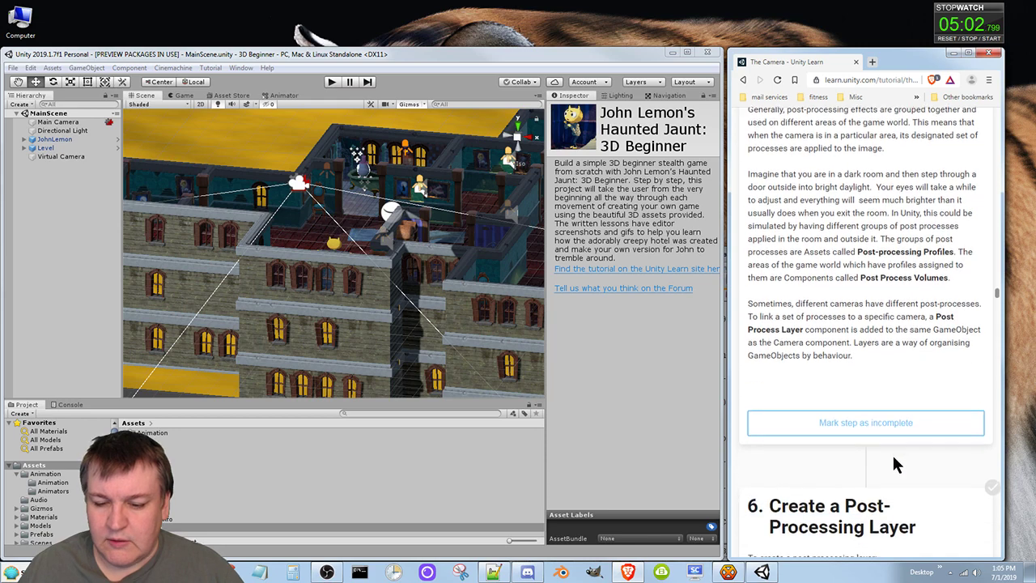
{"action": "scroll", "coordinate": [894, 462], "scroll_direction": "down", "scroll_amount": 3}
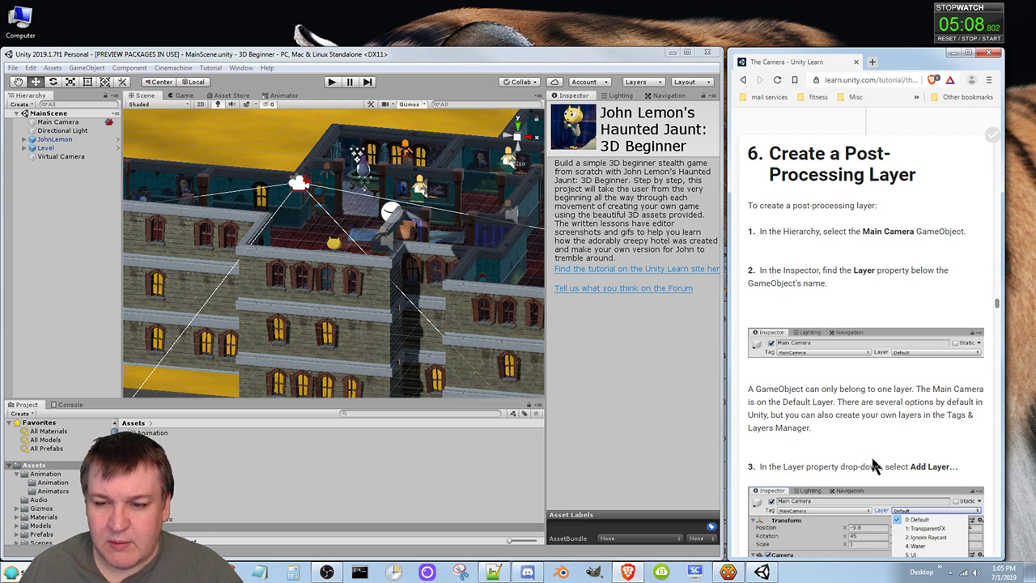
Select the Main Camera and choose Add Layer for its Layer property to open the Tags & Layers manager.
{"action": "left_click", "coordinate": [57, 121]}
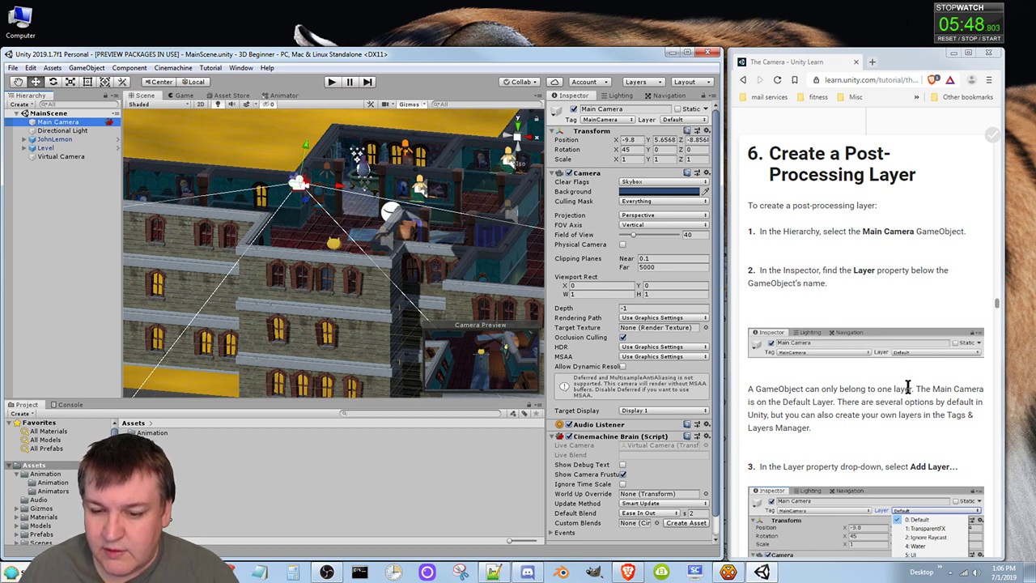
{"action": "scroll", "coordinate": [915, 441], "scroll_direction": "down", "scroll_amount": 2}
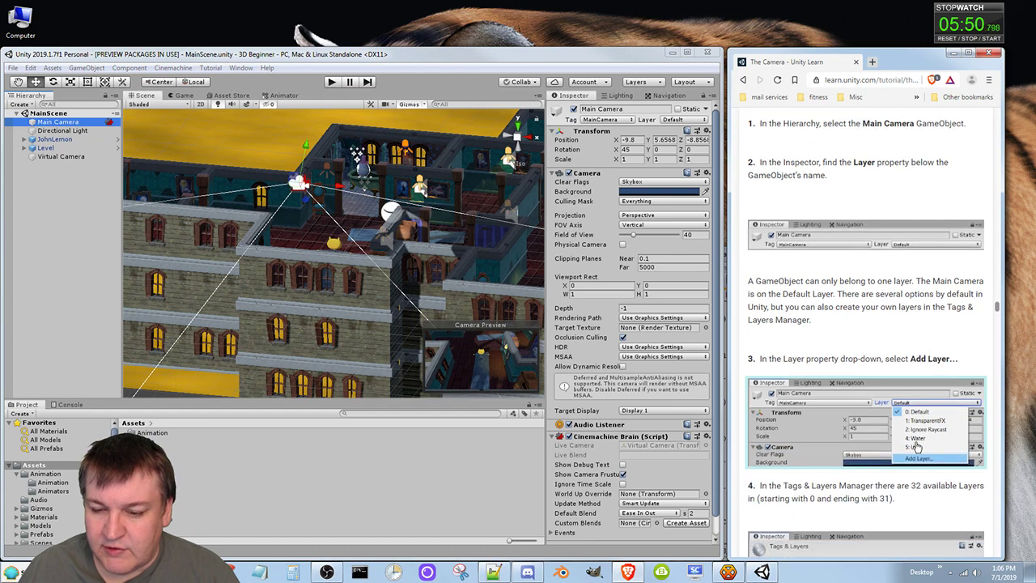
{"action": "scroll", "coordinate": [916, 446], "scroll_direction": "down", "scroll_amount": 3}
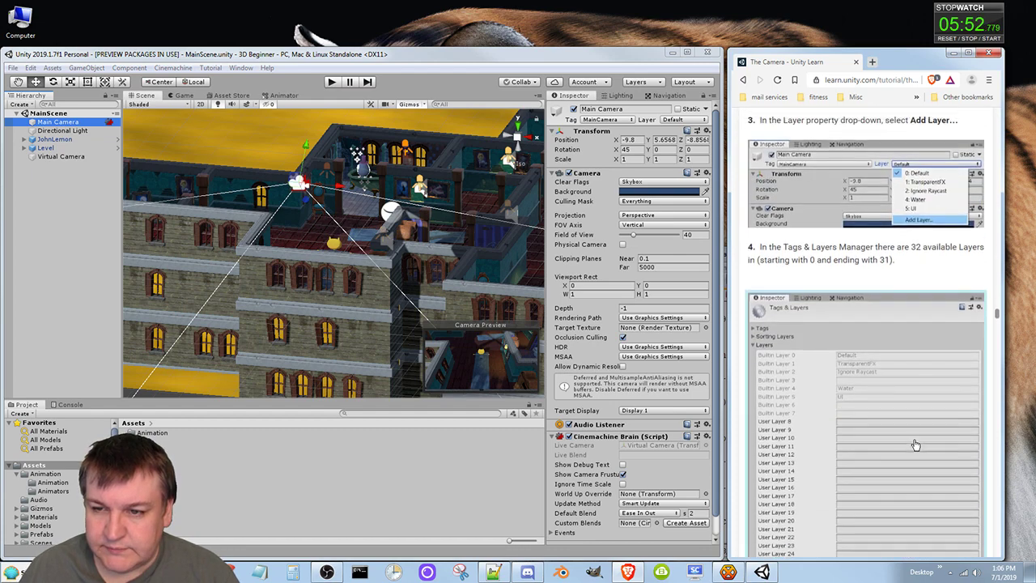
{"action": "scroll", "coordinate": [915, 445], "scroll_direction": "up", "scroll_amount": 1}
{"action": "left_click", "coordinate": [686, 119]}
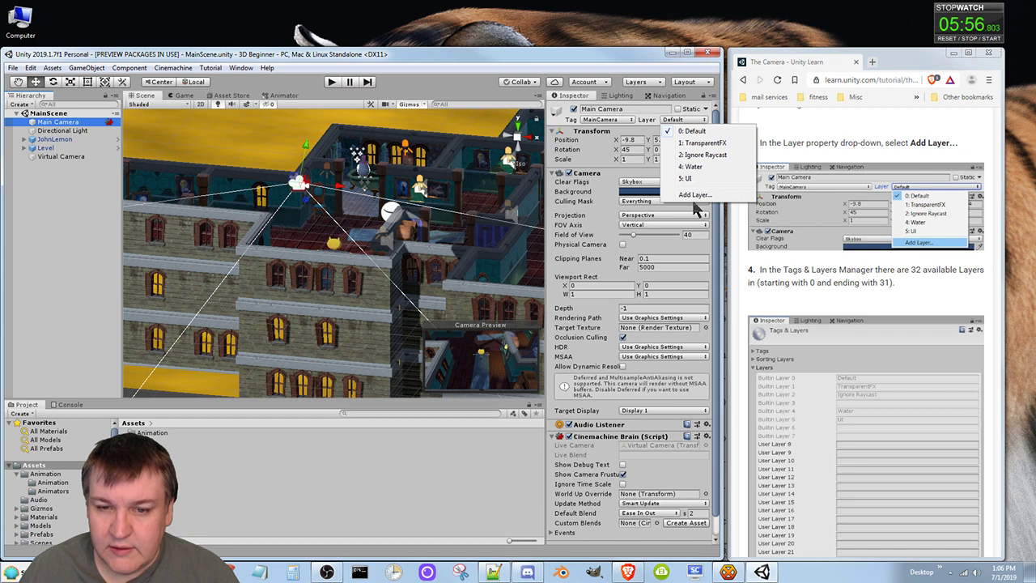
{"action": "left_click", "coordinate": [694, 206]}
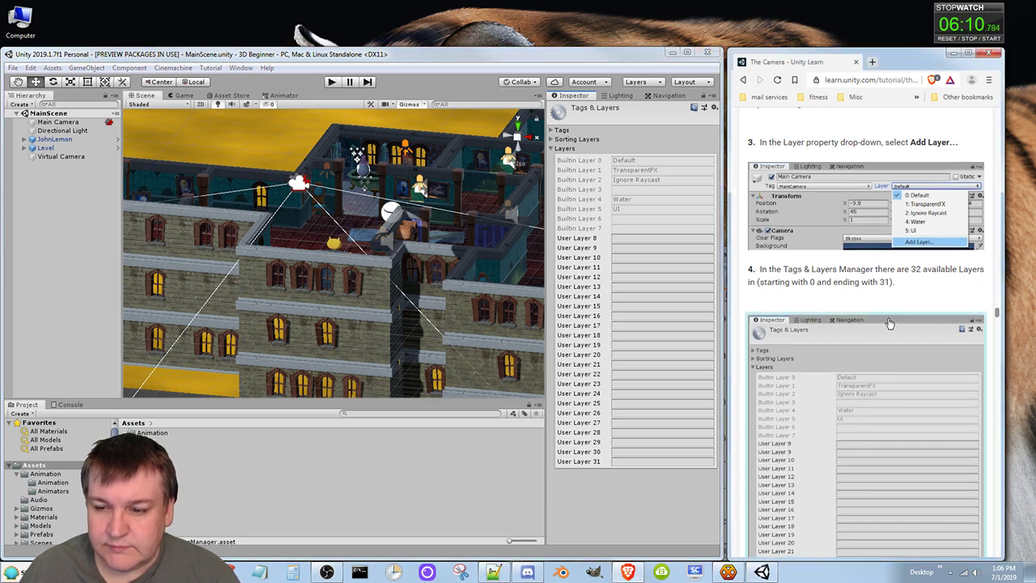
Name User Layer 8 "PostProcessingVolumes" in the Tags & Layers manager.
{"action": "scroll", "coordinate": [897, 308], "scroll_direction": "down", "scroll_amount": 3}
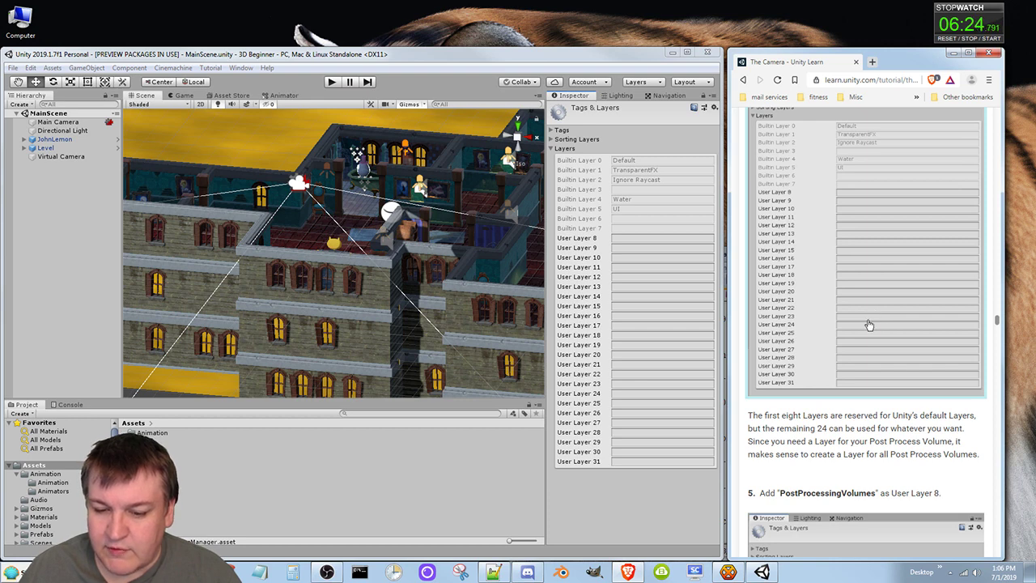
{"action": "scroll", "coordinate": [868, 321], "scroll_direction": "down", "scroll_amount": 1}
{"action": "scroll", "coordinate": [868, 322], "scroll_direction": "down", "scroll_amount": 2}
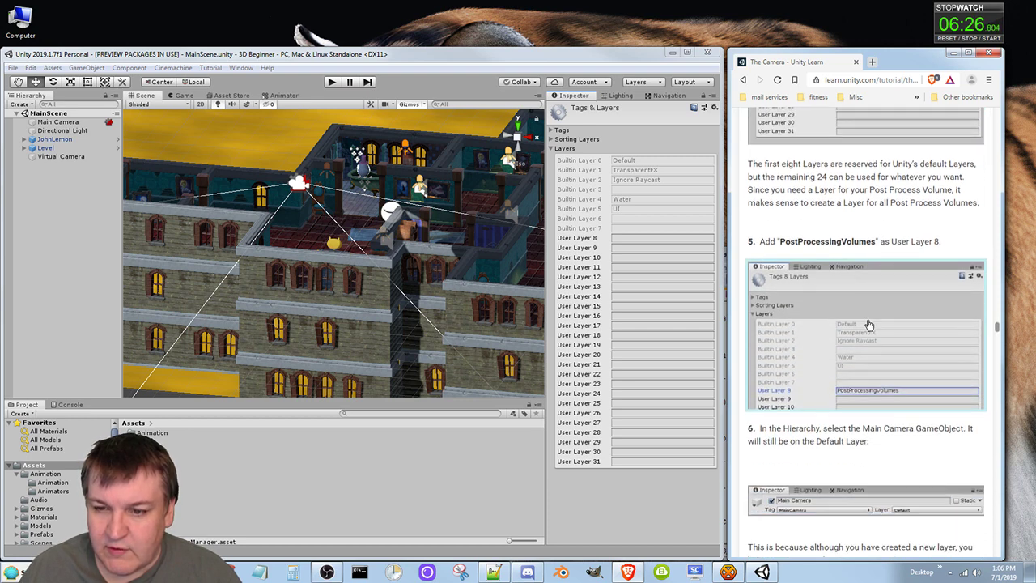
{"action": "left_click", "coordinate": [625, 246]}
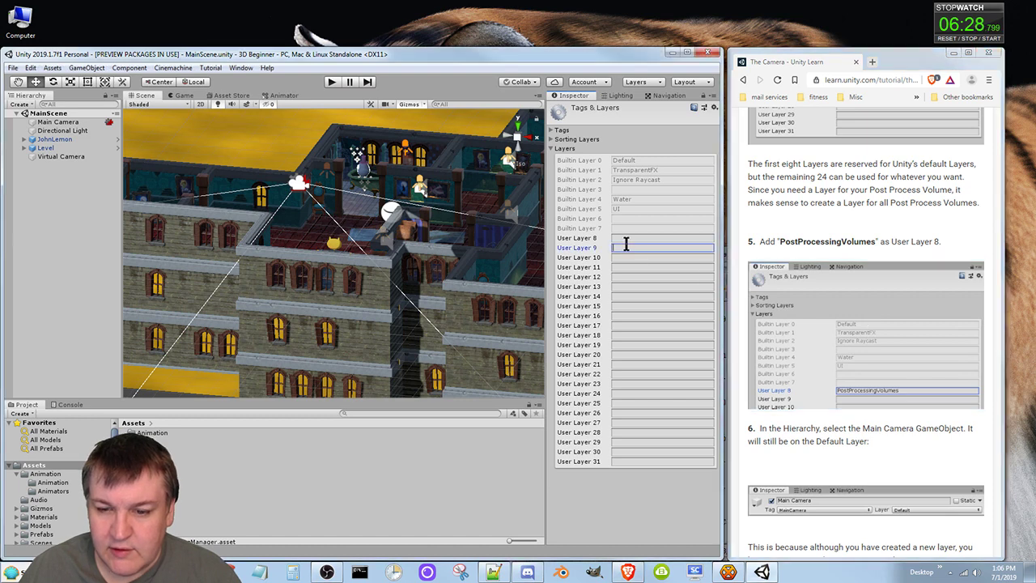
{"action": "left_click", "coordinate": [625, 238]}
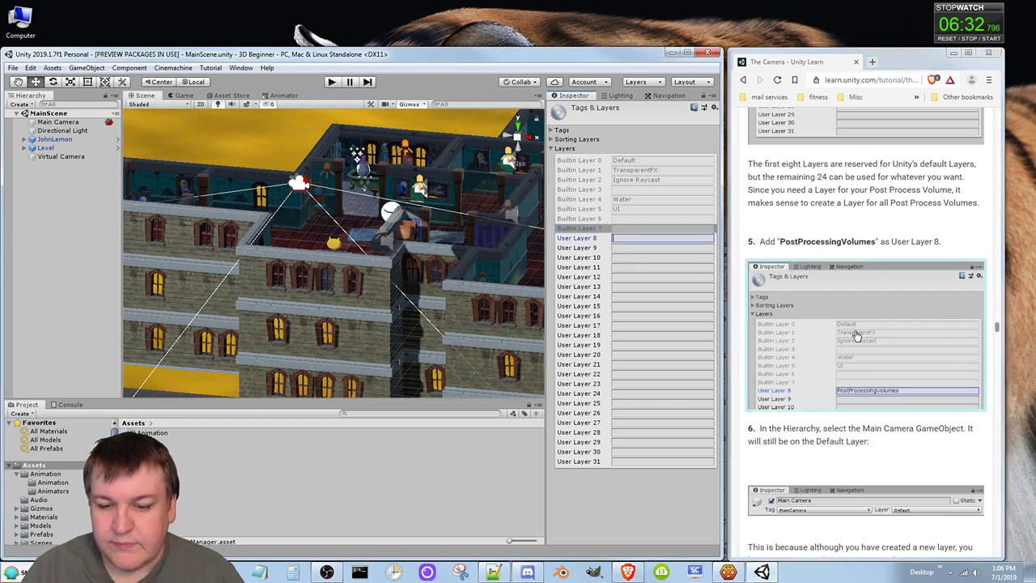
{"action": "type", "text": "PostP"}
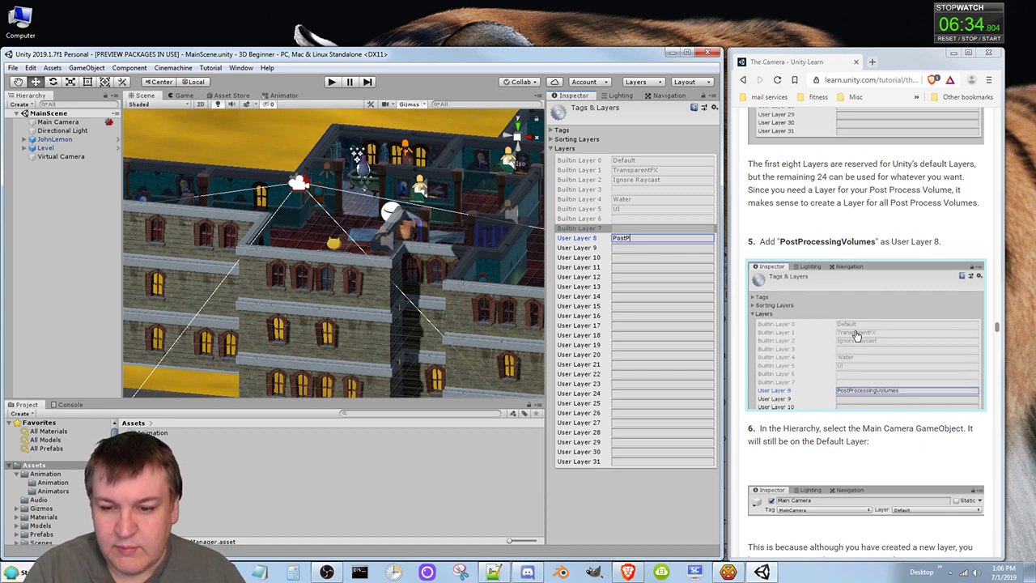
{"action": "type", "text": "rocessingVolumes"}
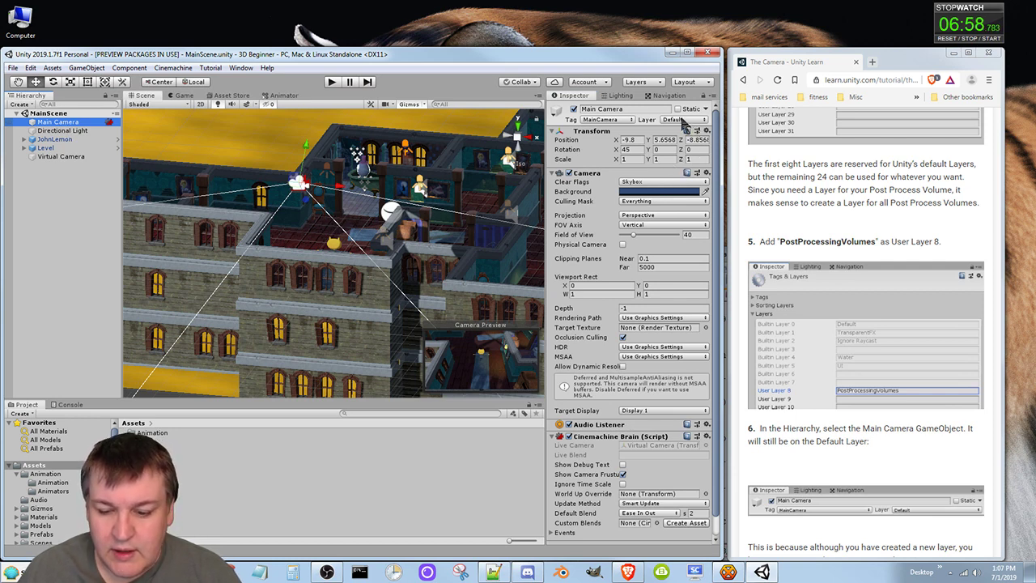
Read the tutorial's Post Process Layer instructions and collapse the Cinemachine Brain component of the Main Camera.
{"action": "scroll", "coordinate": [908, 468], "scroll_direction": "down", "scroll_amount": 2}
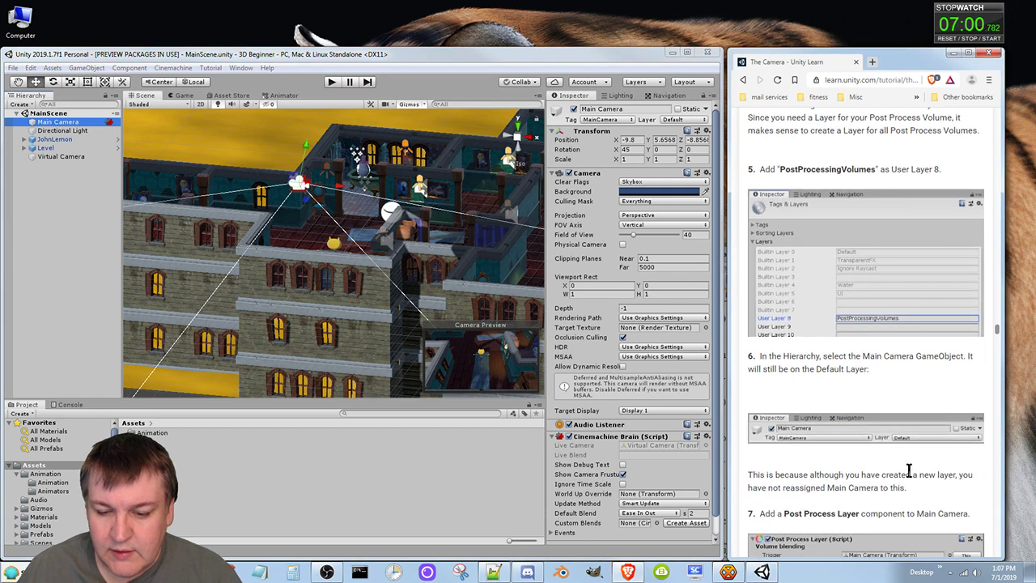
{"action": "scroll", "coordinate": [908, 470], "scroll_direction": "down", "scroll_amount": 3}
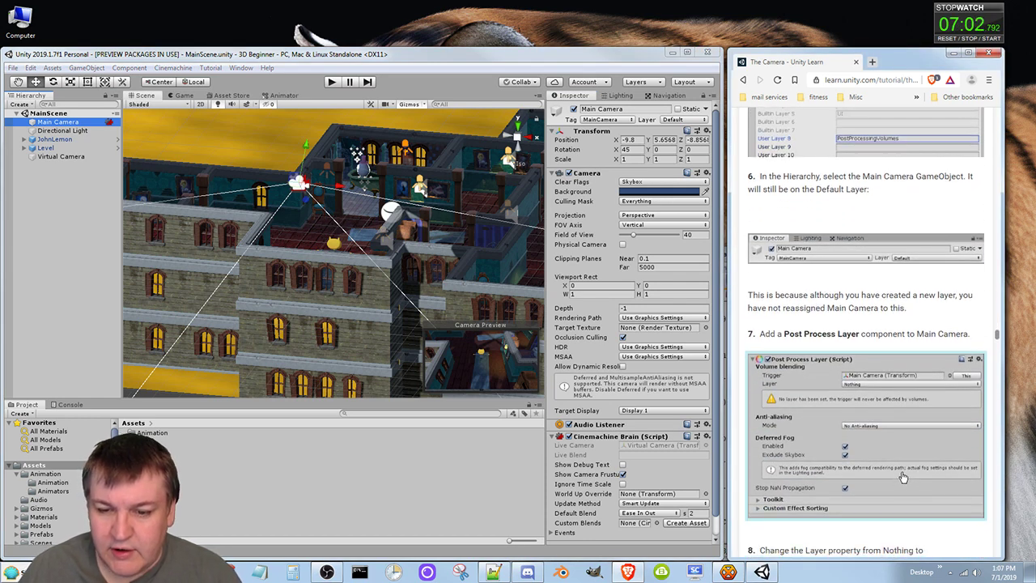
{"action": "scroll", "coordinate": [867, 471], "scroll_direction": "down", "scroll_amount": 1}
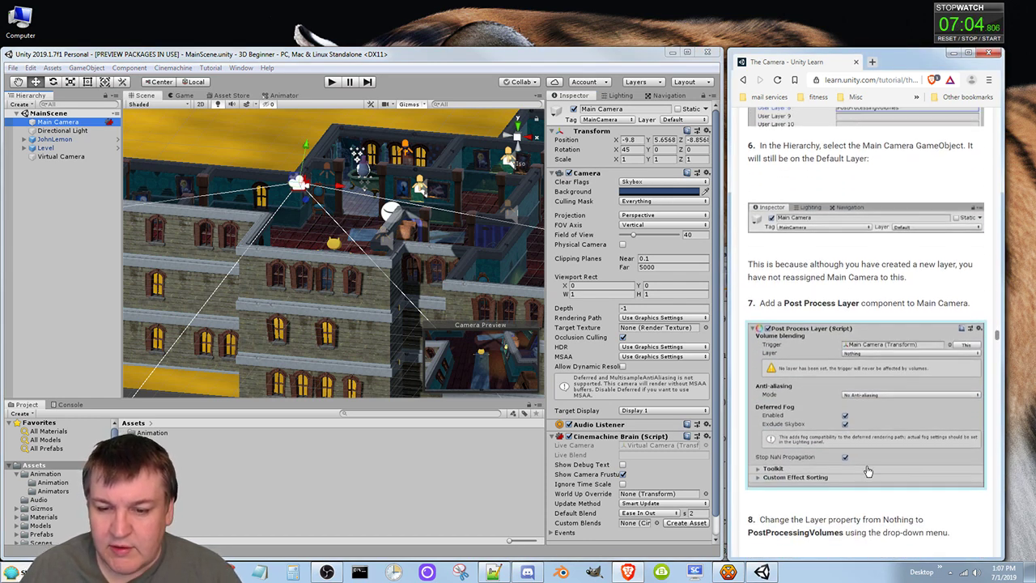
{"action": "scroll", "coordinate": [866, 468], "scroll_direction": "down", "scroll_amount": 2}
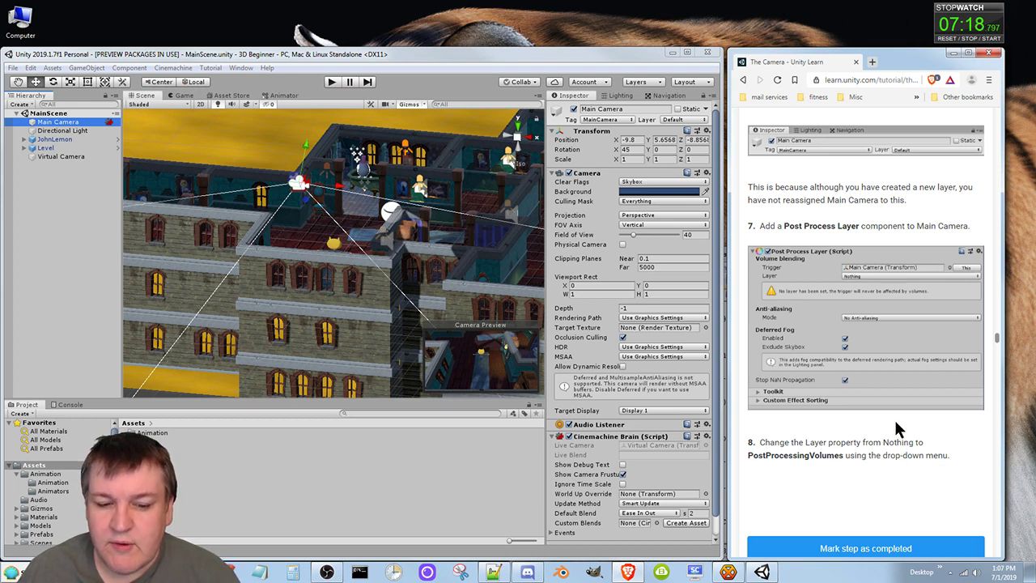
{"action": "left_click", "coordinate": [553, 437]}
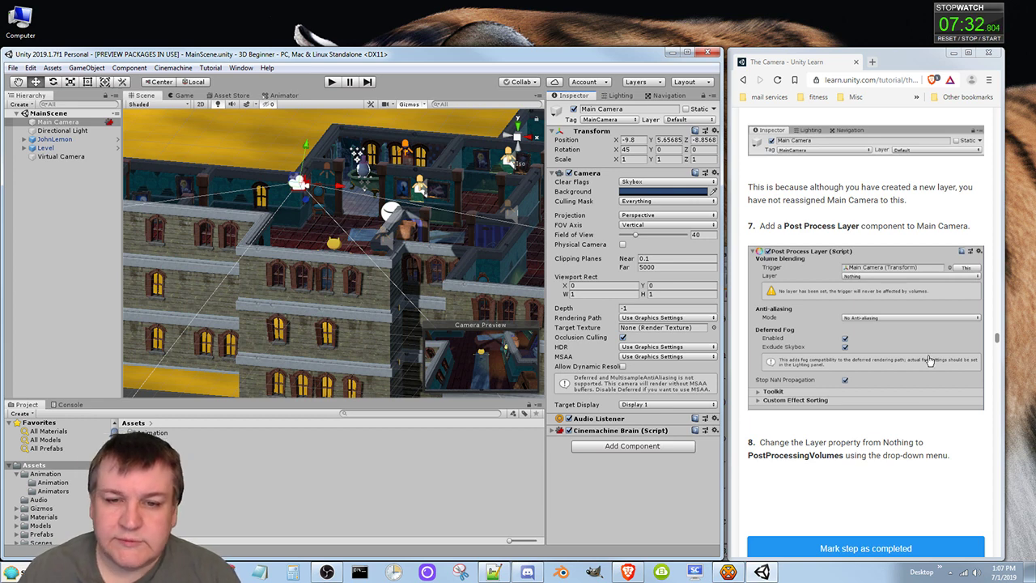
{"action": "left_click", "coordinate": [698, 119]}
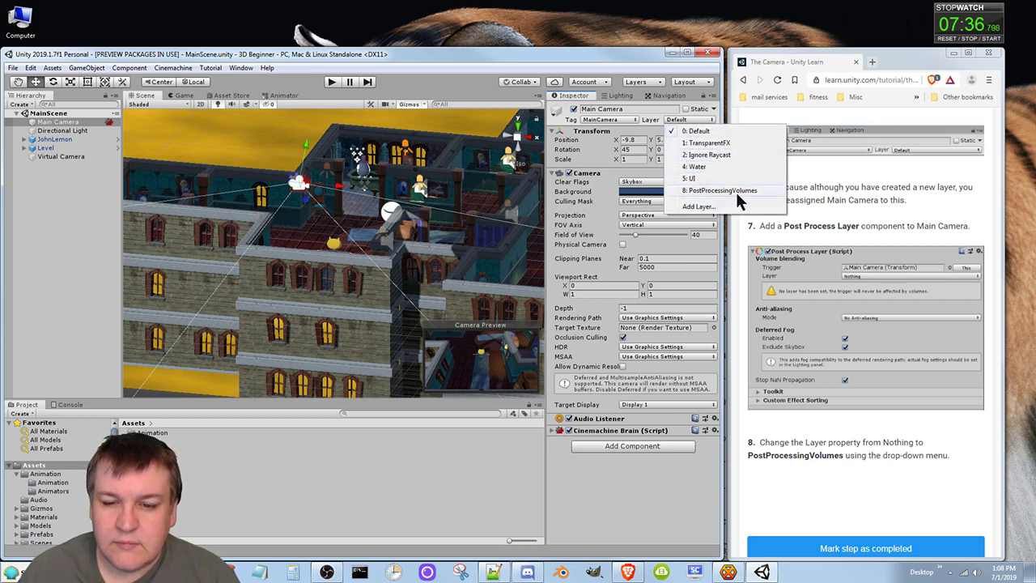
{"action": "left_click", "coordinate": [673, 59]}
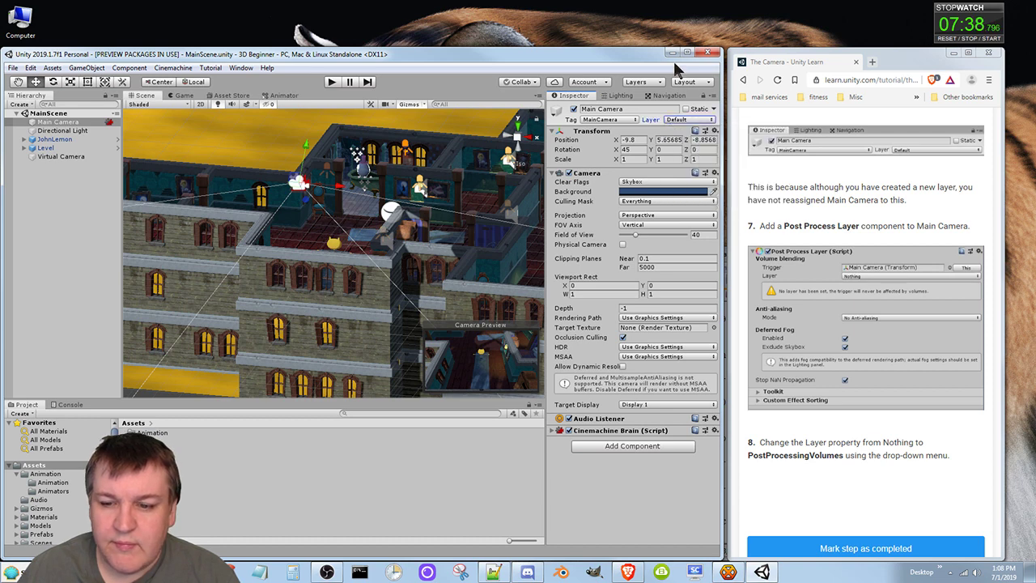
{"action": "left_click", "coordinate": [923, 228]}
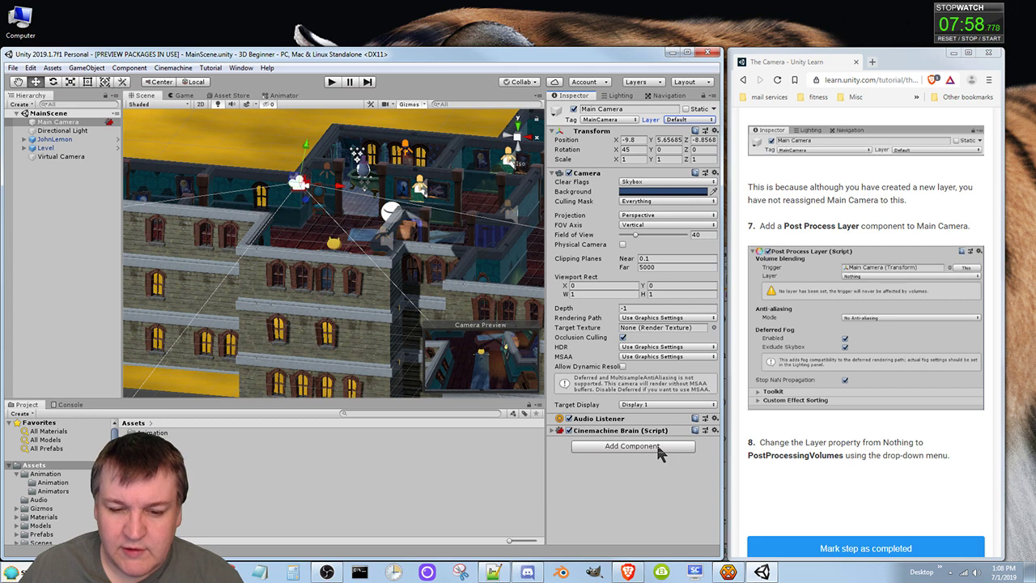
Try adding a Post-process Layer component to the Main Camera, look over its settings and undo the addition.
{"action": "left_click", "coordinate": [629, 446]}
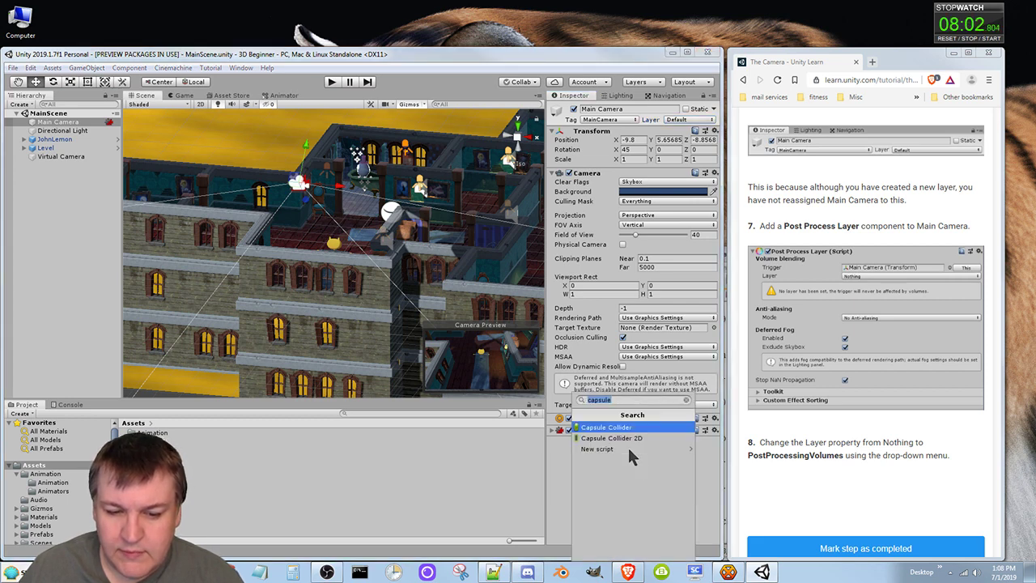
{"action": "type", "text": "post"}
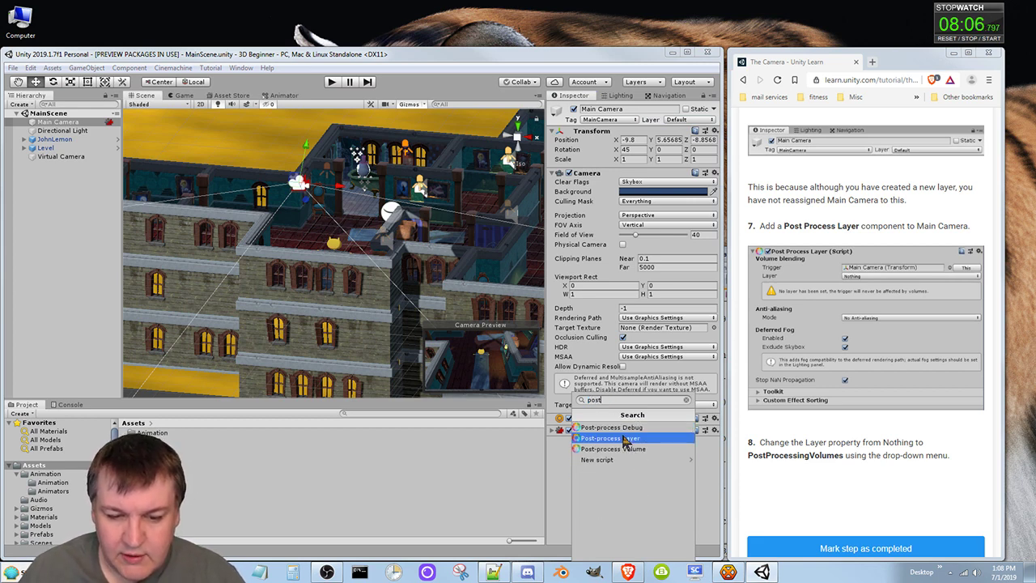
{"action": "left_click", "coordinate": [624, 438]}
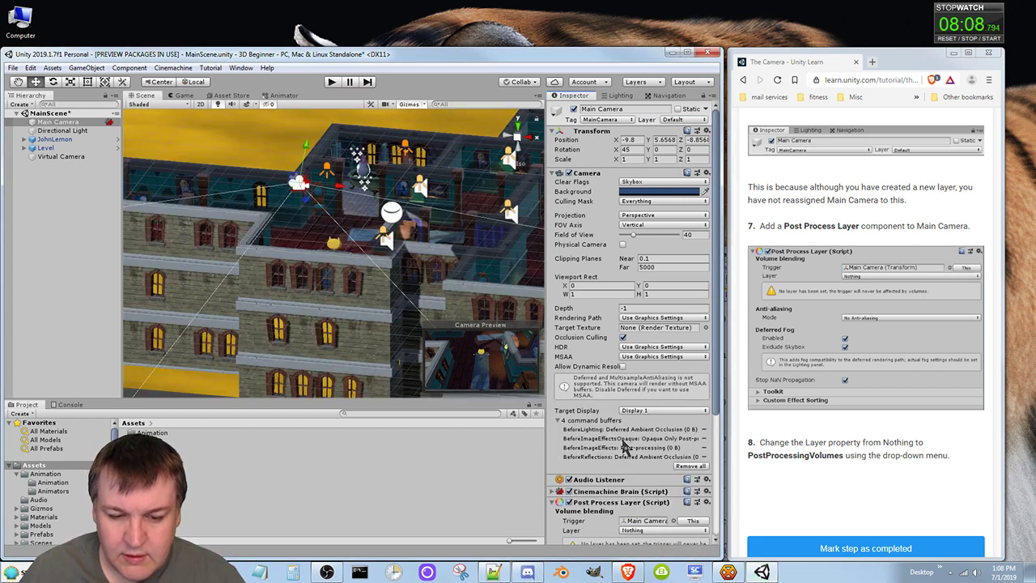
{"action": "scroll", "coordinate": [624, 444], "scroll_direction": "down", "scroll_amount": 5}
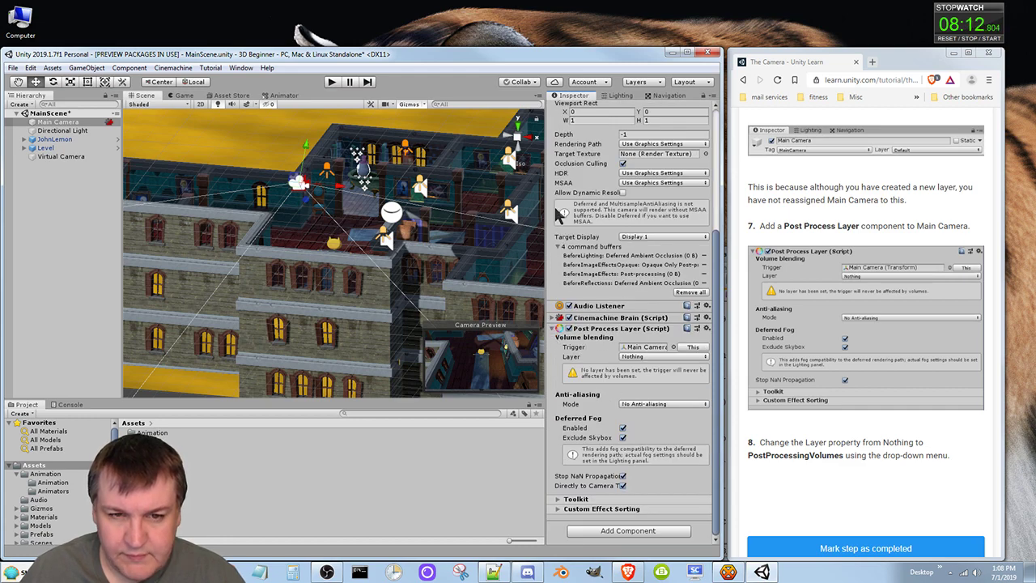
{"action": "scroll", "coordinate": [560, 198], "scroll_direction": "up", "scroll_amount": 5}
{"action": "scroll", "coordinate": [597, 388], "scroll_direction": "down", "scroll_amount": 5}
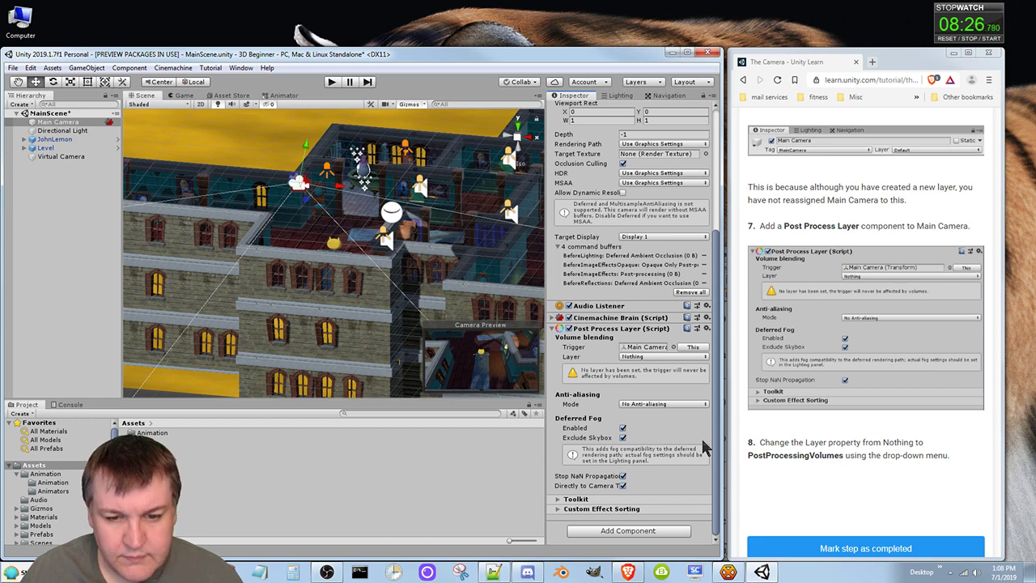
{"action": "key", "text": "ctrl+z"}
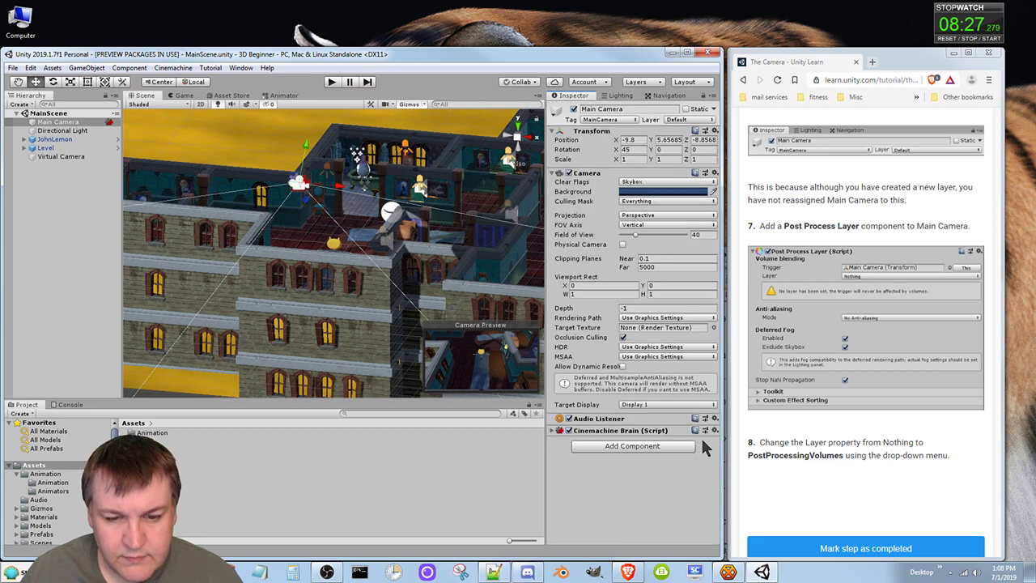
Add a Post-process Layer component to the Main Camera and expand its Toolkit section.
{"action": "left_click", "coordinate": [606, 444]}
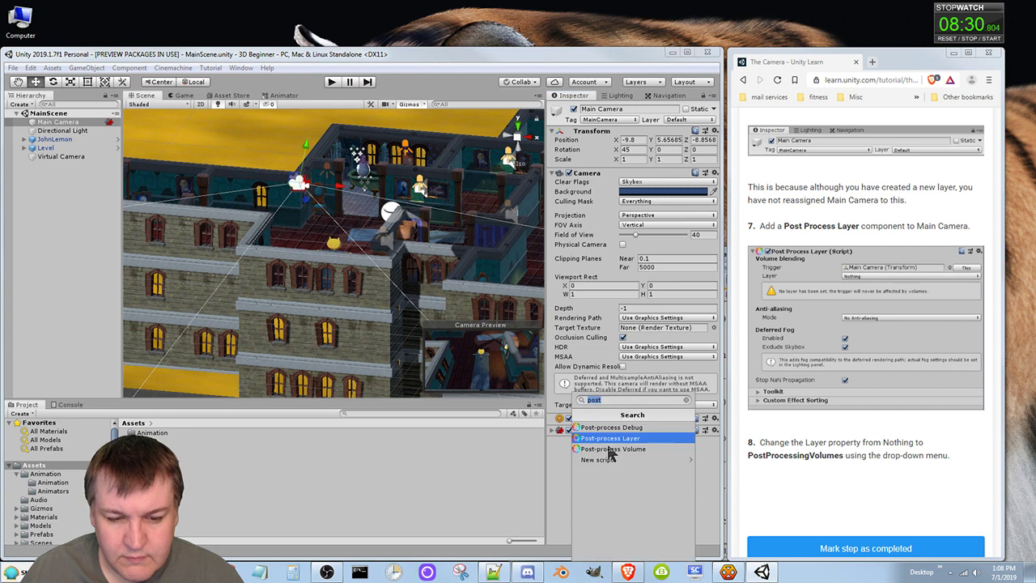
{"action": "left_click", "coordinate": [622, 440]}
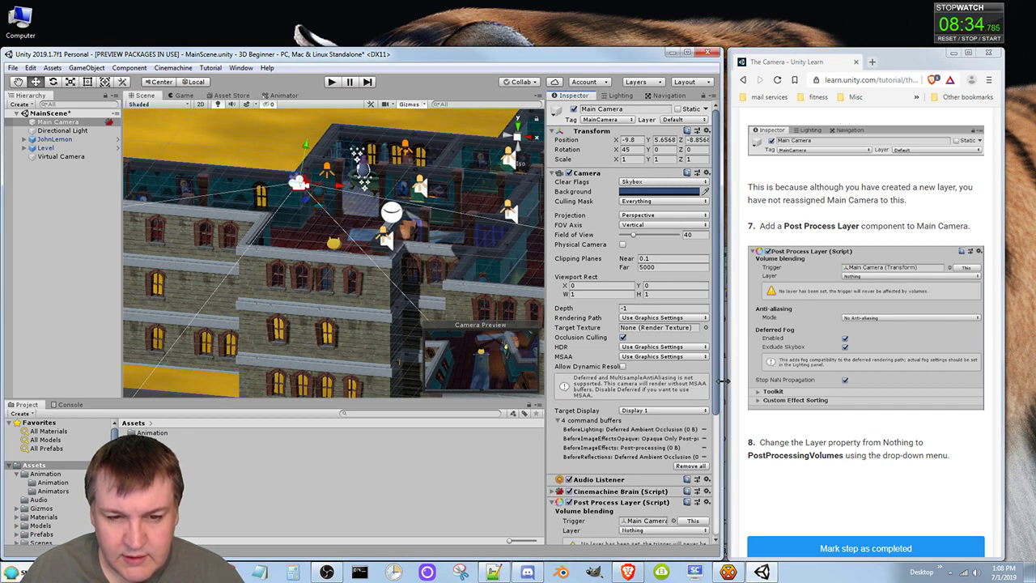
{"action": "left_click_drag", "start_coordinate": [717, 382], "coordinate": [726, 518]}
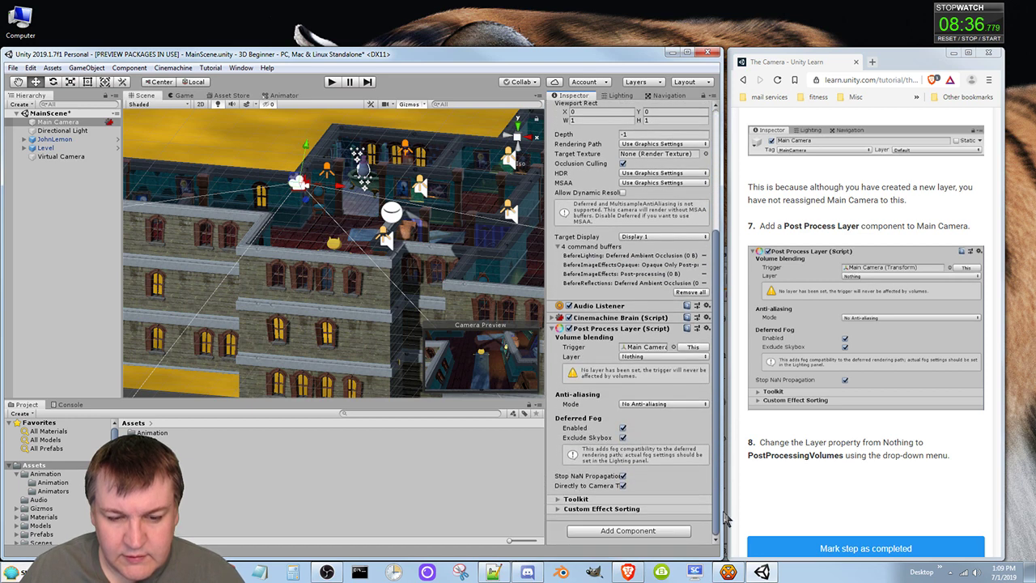
{"action": "left_click", "coordinate": [559, 499]}
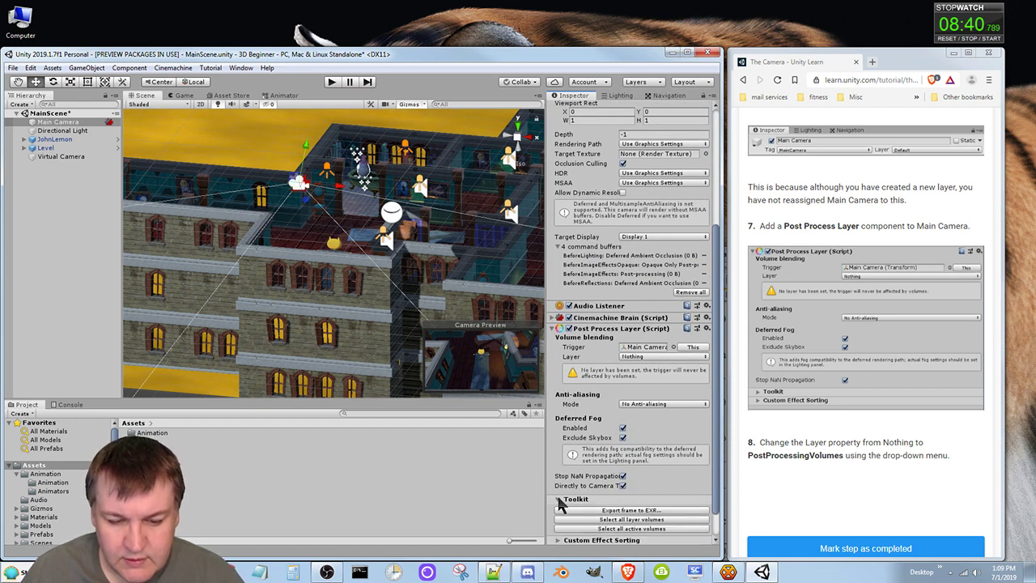
Collapse the Toolkit section and widen the Inspector so the Post Process Layer fields can be read in full.
{"action": "left_click", "coordinate": [558, 499]}
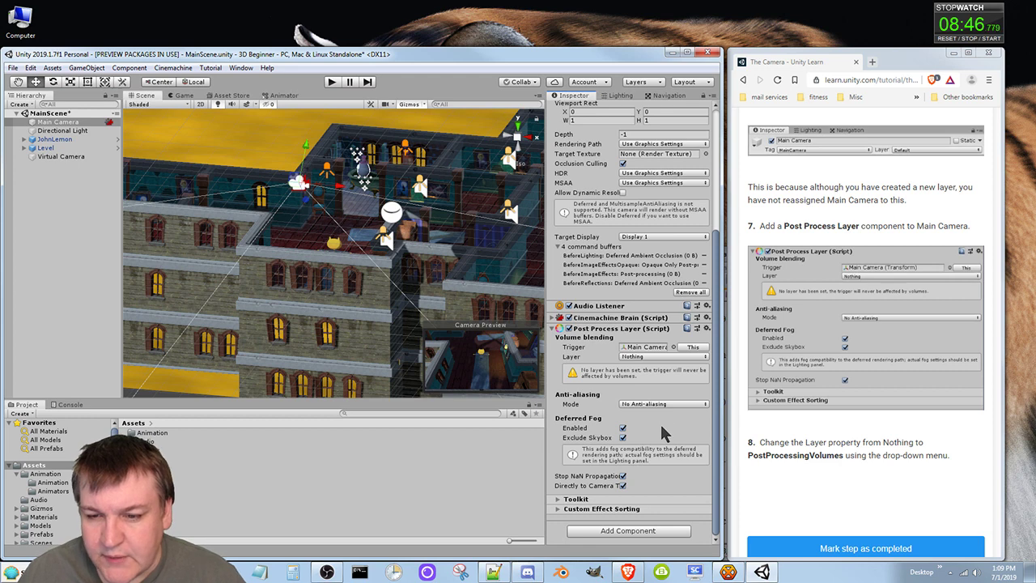
{"action": "left_click", "coordinate": [653, 350]}
{"action": "left_click", "coordinate": [653, 350]}
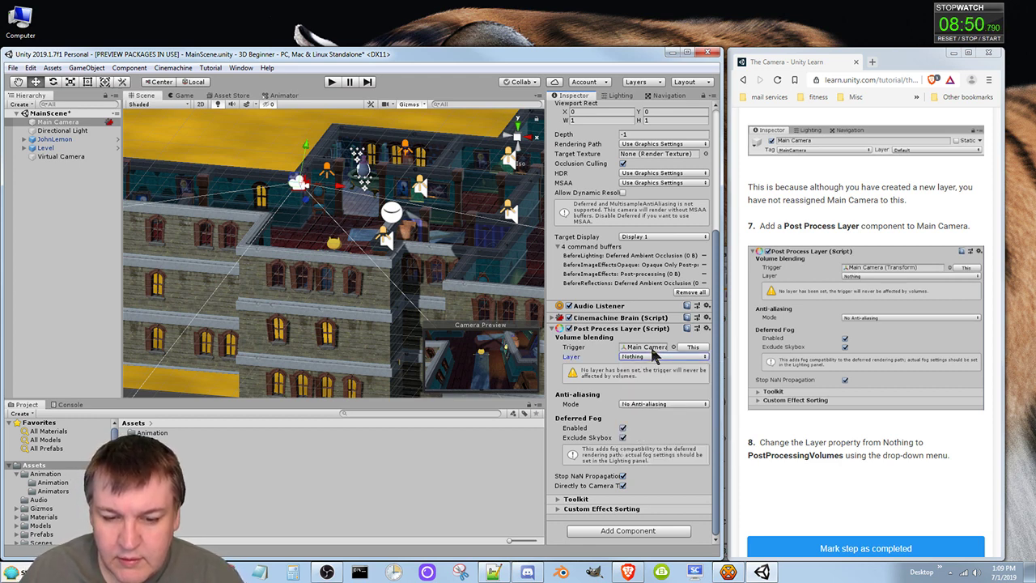
{"action": "left_click", "coordinate": [655, 347]}
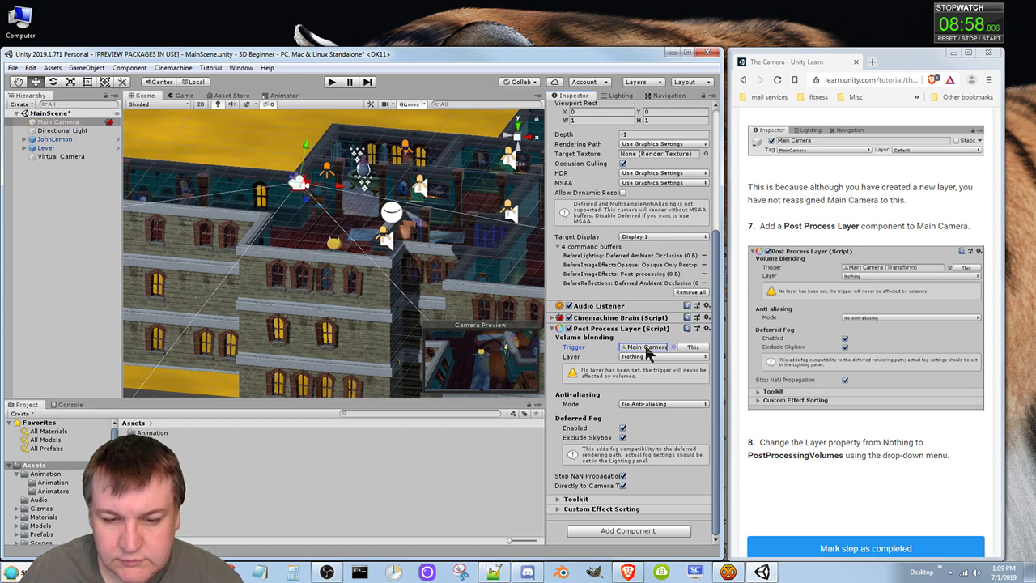
{"action": "left_click", "coordinate": [648, 351]}
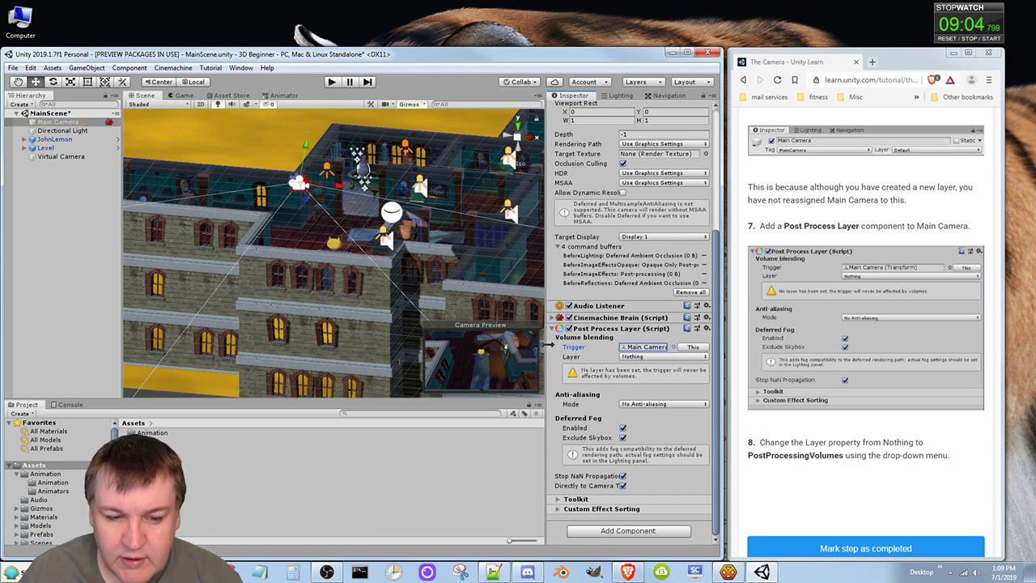
{"action": "left_click_drag", "start_coordinate": [548, 344], "coordinate": [481, 363]}
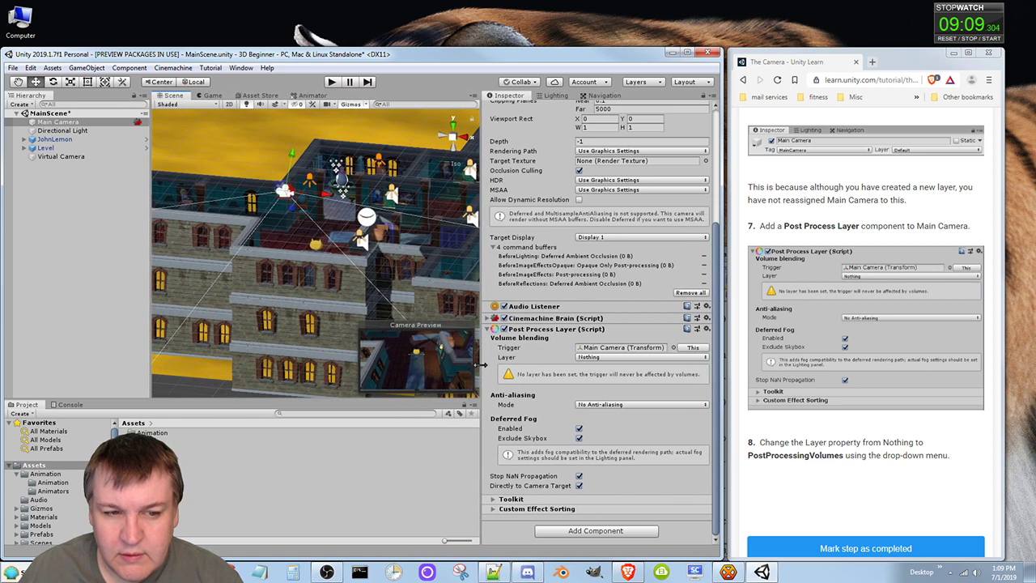
{"action": "left_click", "coordinate": [579, 485]}
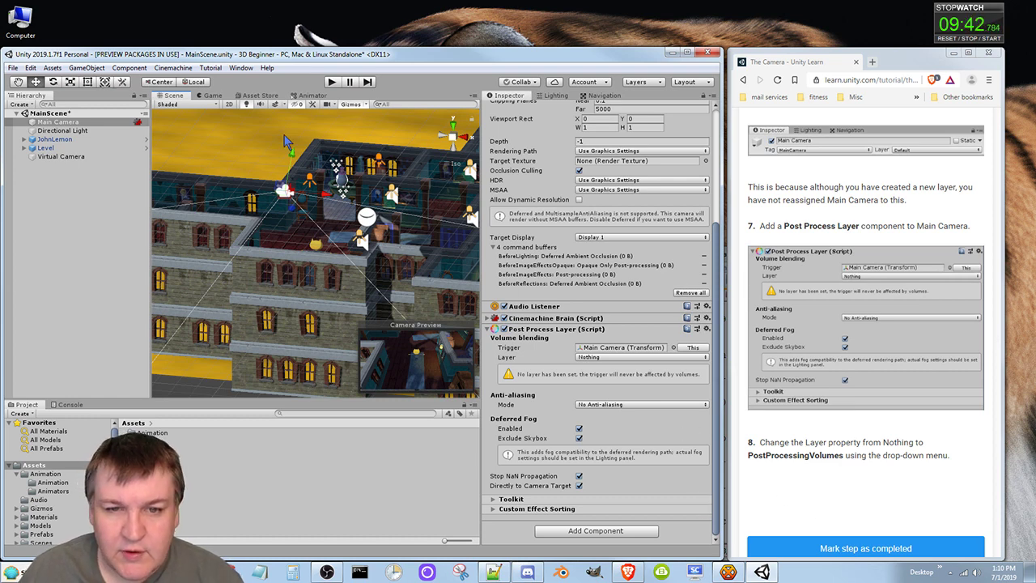
Assign the Main Camera object to the PostProcessingVolumes layer and check its Post Process Layer settings against the tutorial.
{"action": "left_click_drag", "start_coordinate": [718, 243], "coordinate": [720, 109]}
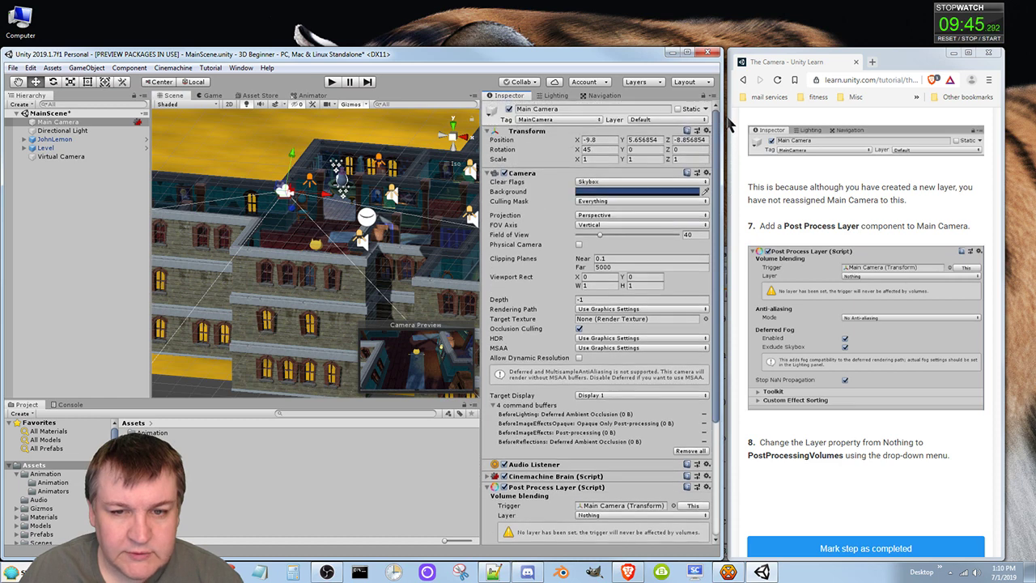
{"action": "left_click", "coordinate": [667, 120]}
{"action": "left_click", "coordinate": [680, 191]}
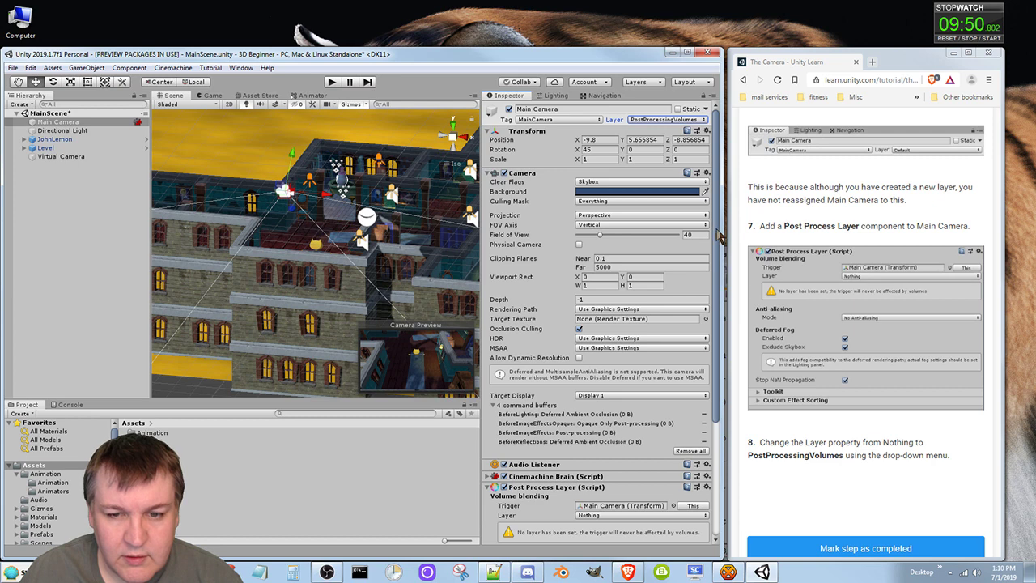
{"action": "left_click_drag", "start_coordinate": [721, 235], "coordinate": [719, 320]}
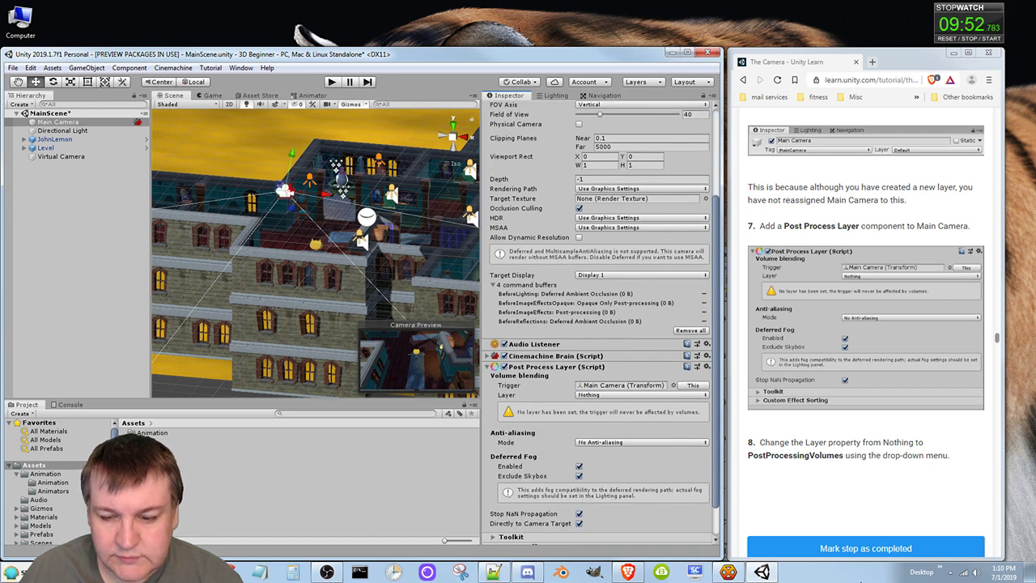
{"action": "scroll", "coordinate": [838, 498], "scroll_direction": "down", "scroll_amount": 1}
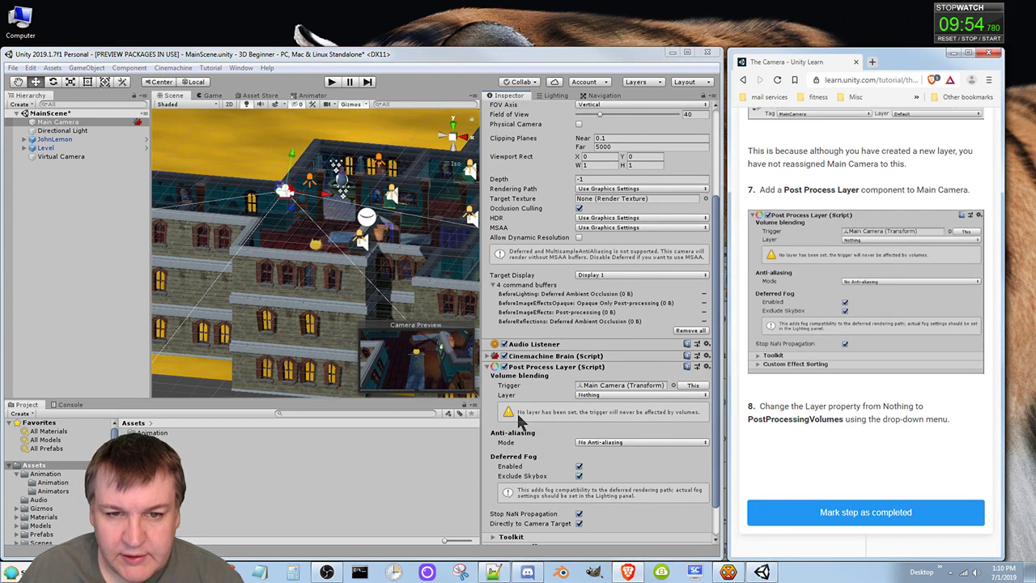
{"action": "left_click_drag", "start_coordinate": [718, 231], "coordinate": [719, 103]}
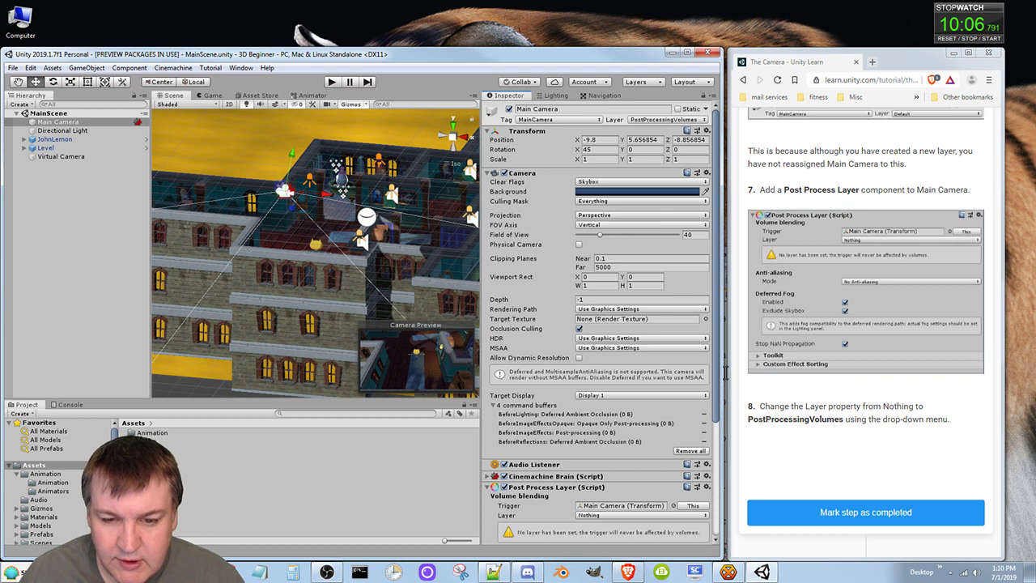
{"action": "scroll", "coordinate": [723, 409], "scroll_direction": "down", "scroll_amount": 2}
{"action": "scroll", "coordinate": [722, 405], "scroll_direction": "down", "scroll_amount": 5}
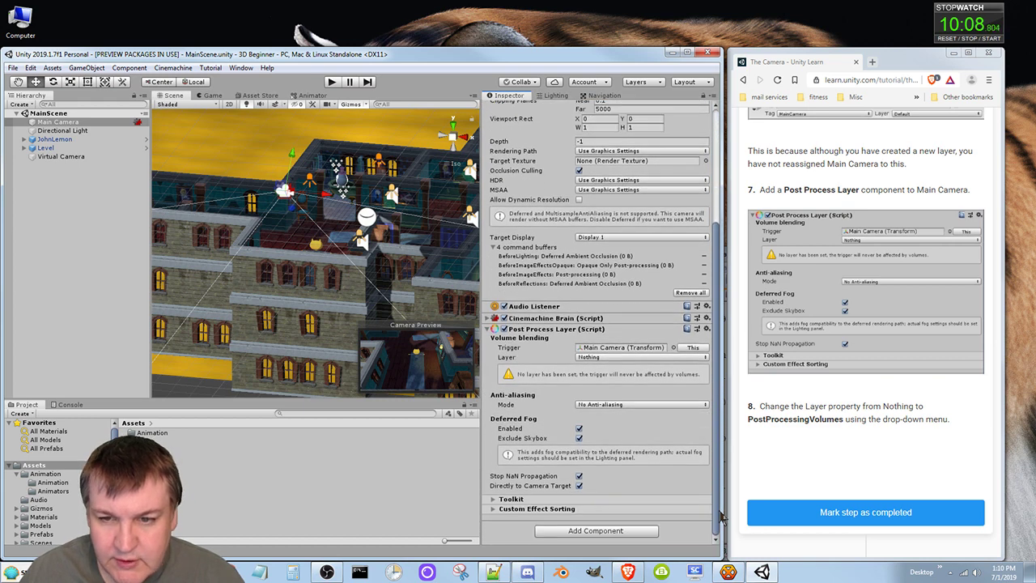
Mark the post-processing layer step as completed in the tutorial and read section 7 on anti-aliasing.
{"action": "left_click", "coordinate": [889, 507]}
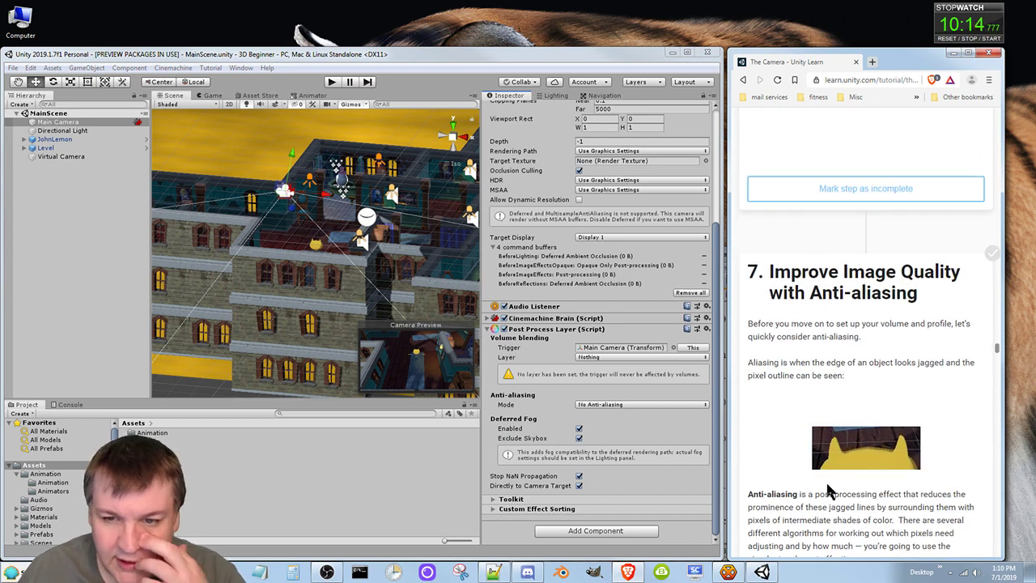
{"action": "scroll", "coordinate": [828, 490], "scroll_direction": "down", "scroll_amount": 2}
{"action": "scroll", "coordinate": [827, 488], "scroll_direction": "up", "scroll_amount": 1}
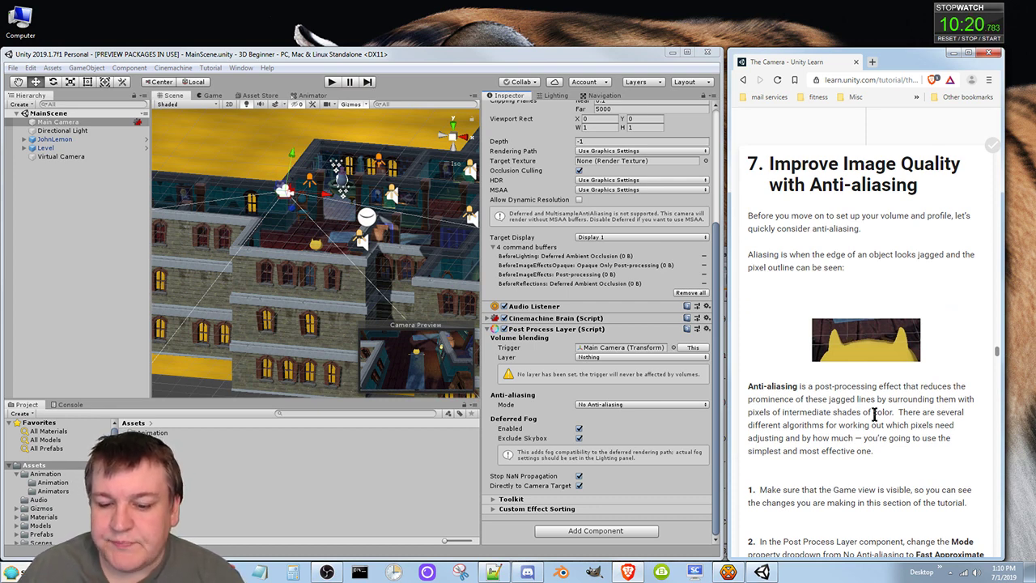
{"action": "scroll", "coordinate": [875, 413], "scroll_direction": "down", "scroll_amount": 7}
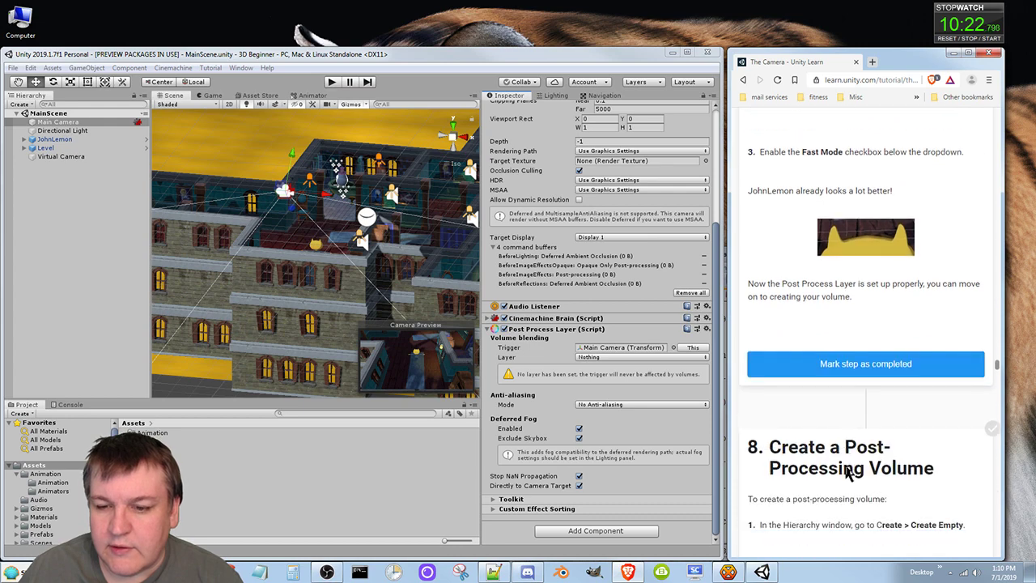
{"action": "scroll", "coordinate": [844, 465], "scroll_direction": "up", "scroll_amount": 5}
{"action": "scroll", "coordinate": [844, 470], "scroll_direction": "down", "scroll_amount": 1}
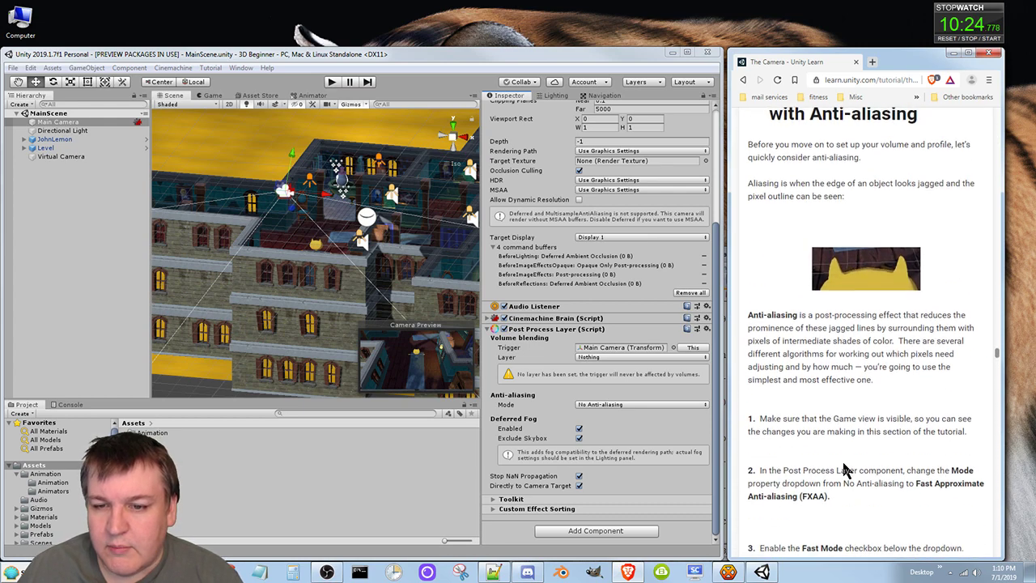
{"action": "scroll", "coordinate": [841, 460], "scroll_direction": "up", "scroll_amount": 1}
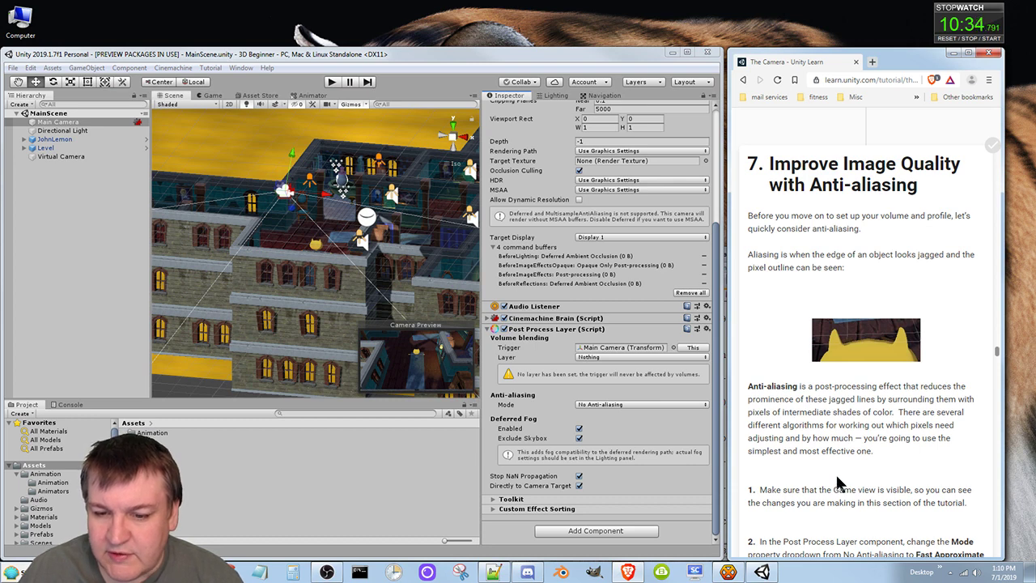
{"action": "scroll", "coordinate": [838, 483], "scroll_direction": "down", "scroll_amount": 4}
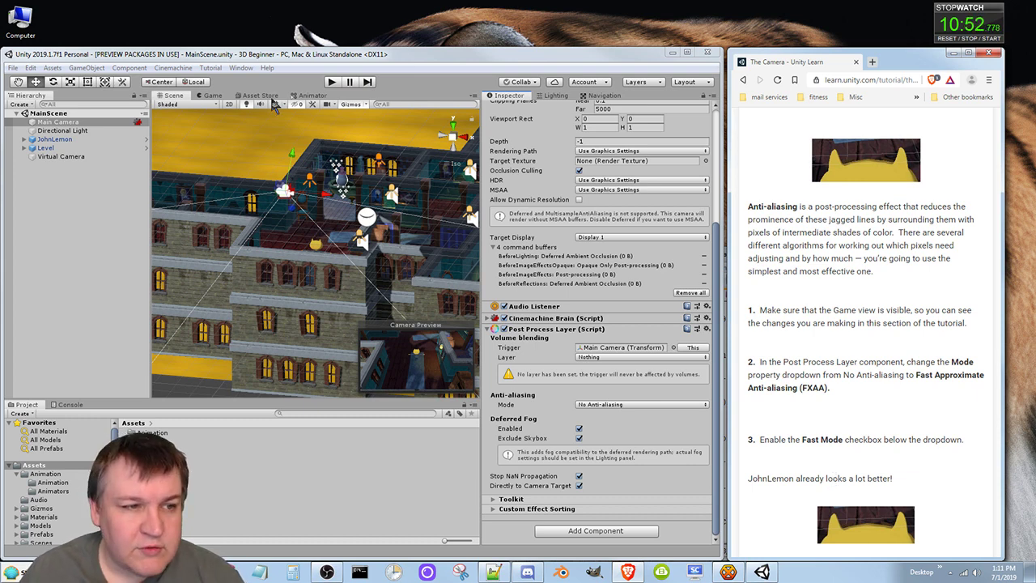
Show the Game view and enlarge it to 1.56x with JohnLemon's head and surroundings in frame.
{"action": "left_click", "coordinate": [213, 96]}
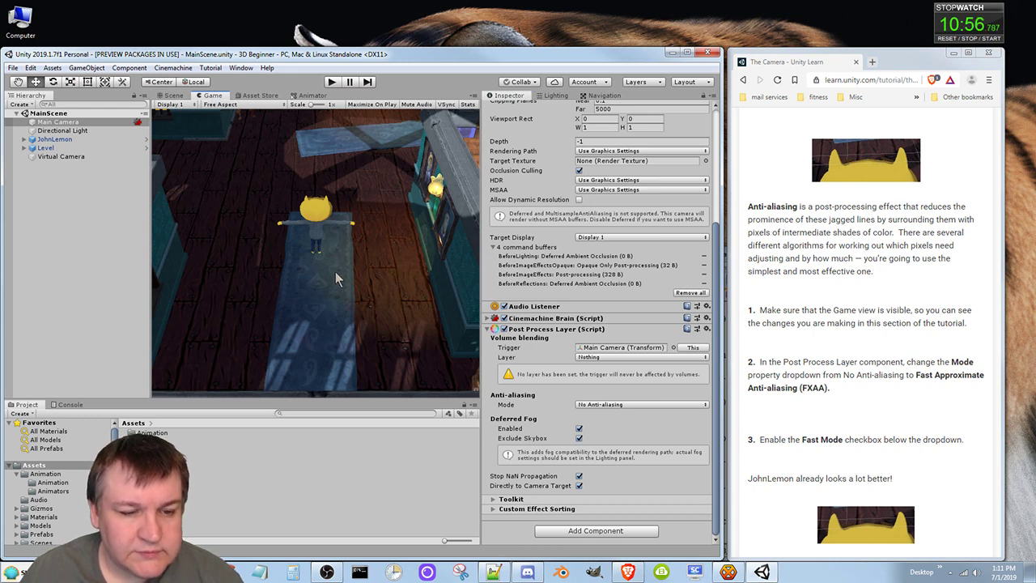
{"action": "scroll", "coordinate": [341, 268], "scroll_direction": "up", "scroll_amount": 1}
{"action": "scroll", "coordinate": [340, 268], "scroll_direction": "up", "scroll_amount": 4}
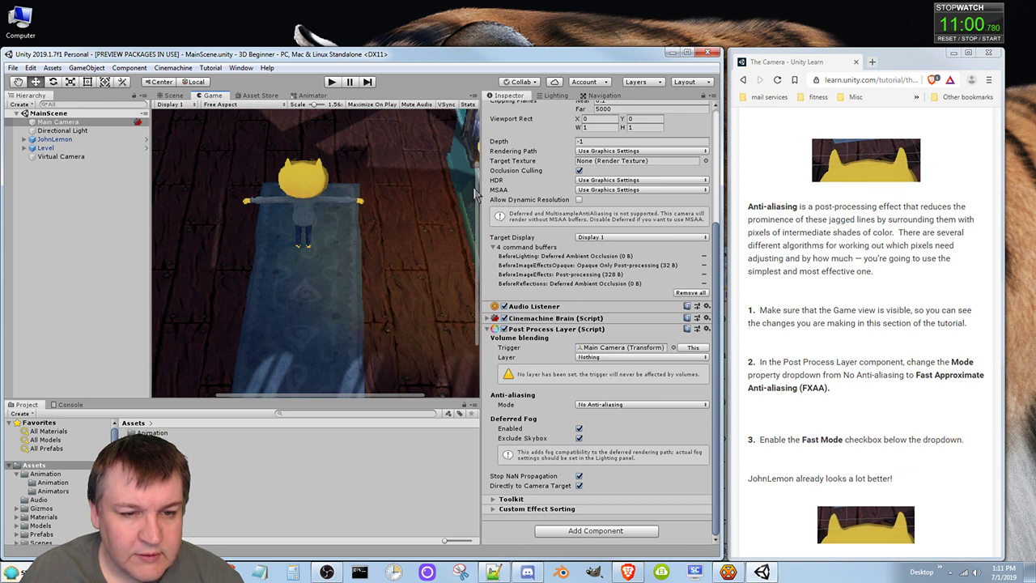
{"action": "left_click_drag", "start_coordinate": [477, 182], "coordinate": [477, 157]}
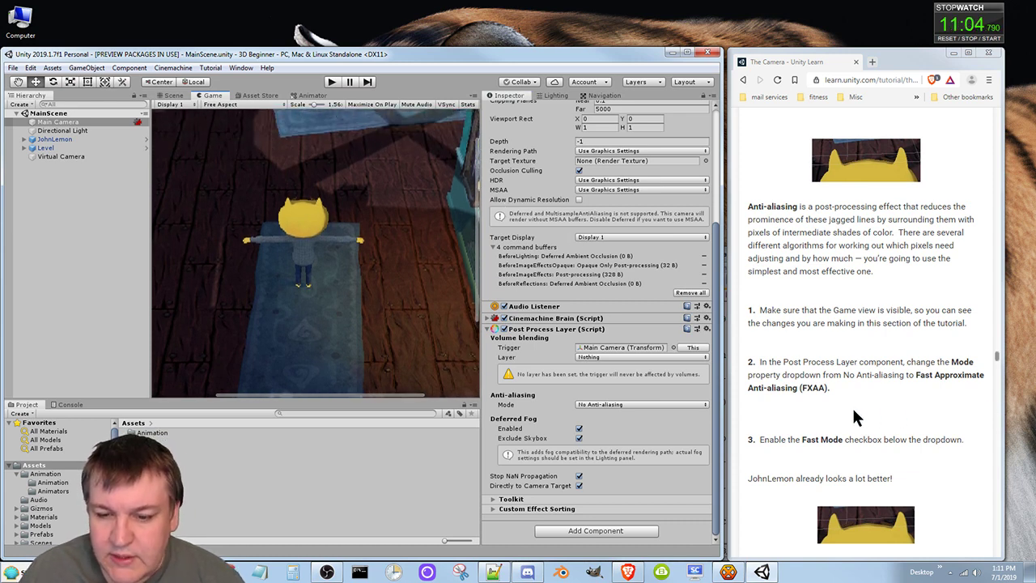
Set the Post Process Layer's anti-aliasing mode to Fast Approximate Anti-aliasing (FXAA) and enable Fast Mode.
{"action": "left_click", "coordinate": [686, 401]}
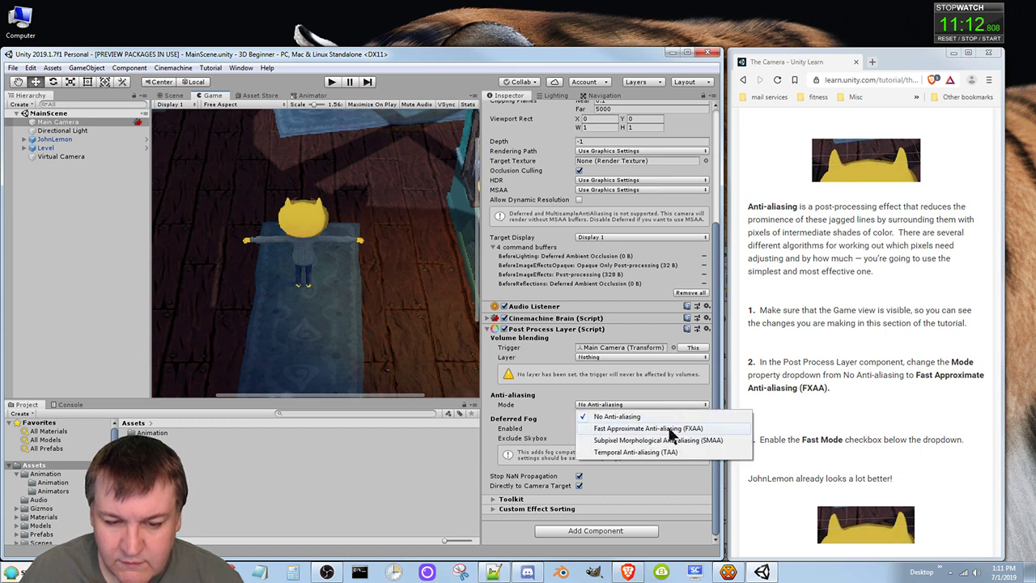
{"action": "left_click", "coordinate": [670, 429]}
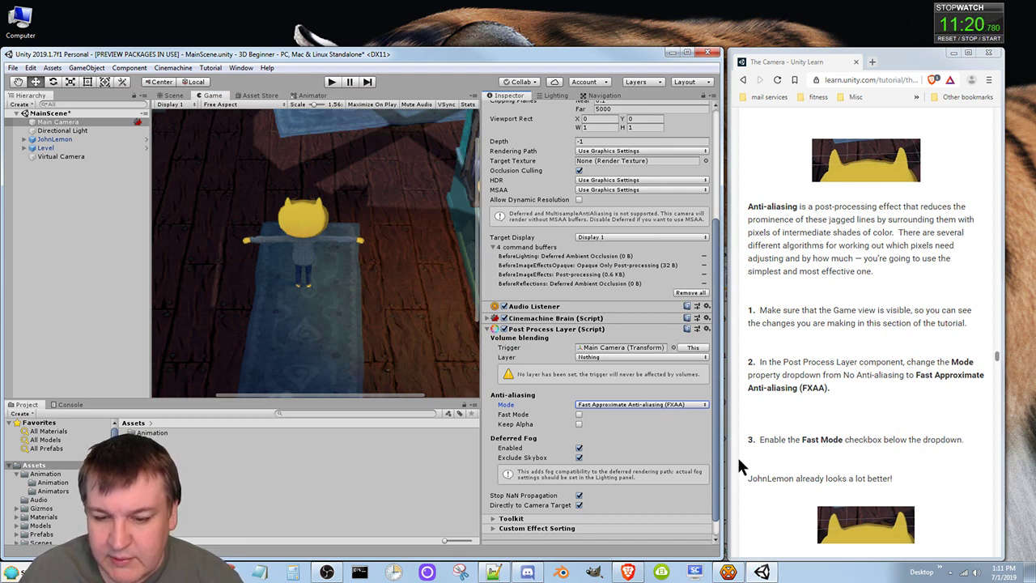
{"action": "left_click", "coordinate": [578, 415]}
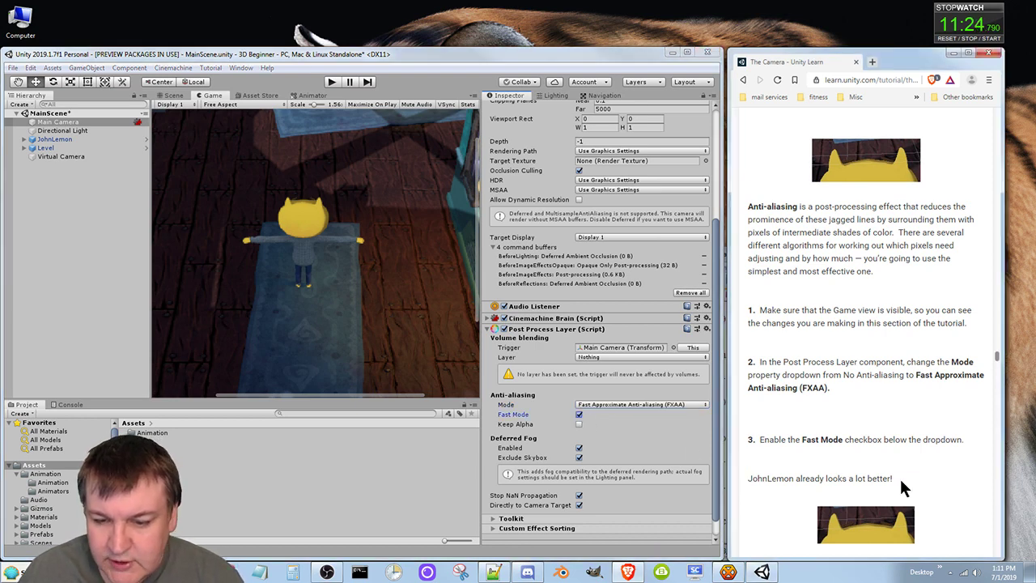
Mark the tutorial's anti-aliasing section as completed.
{"action": "scroll", "coordinate": [902, 484], "scroll_direction": "down", "scroll_amount": 2}
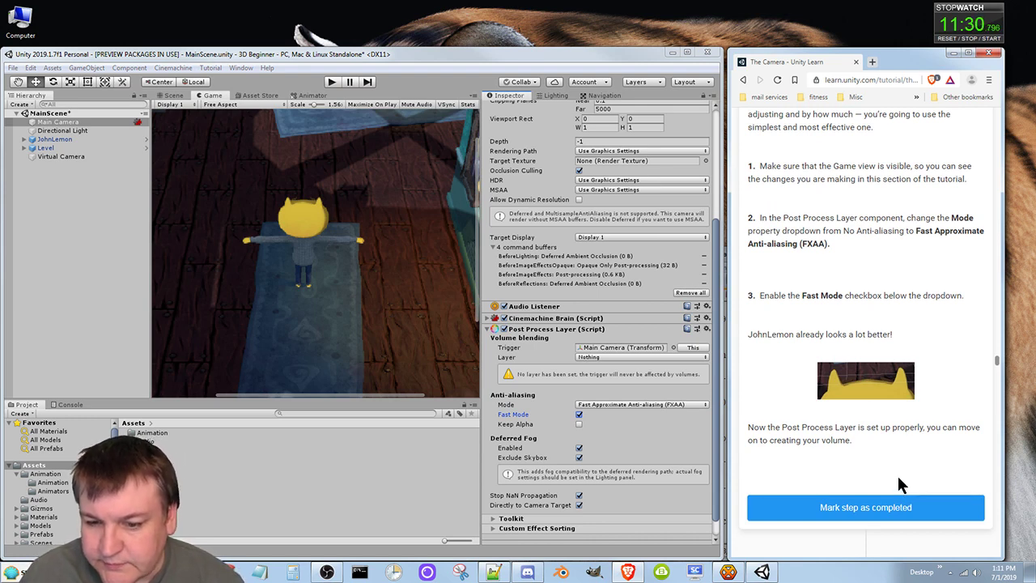
{"action": "left_click", "coordinate": [846, 508]}
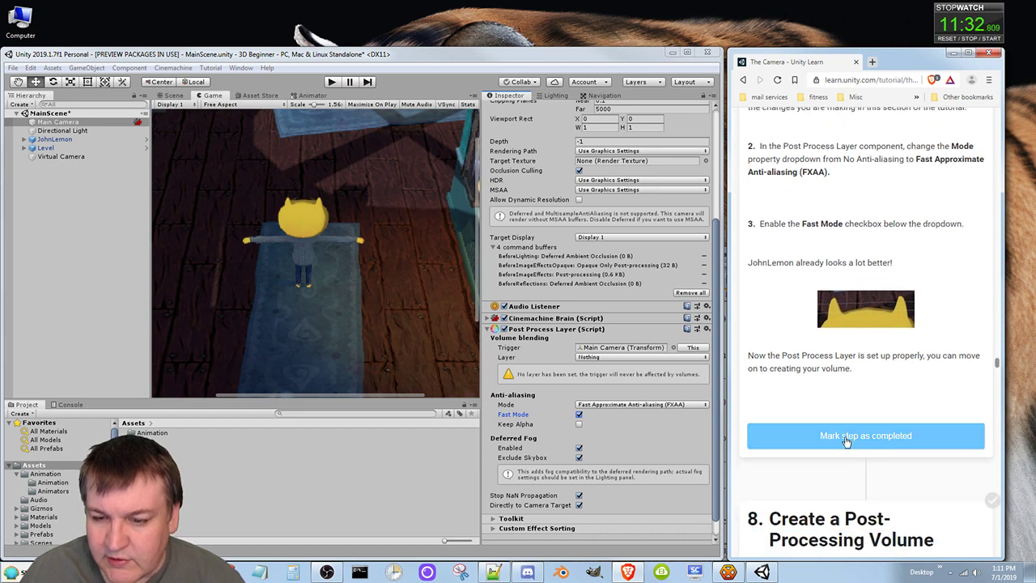
{"action": "left_click", "coordinate": [840, 447]}
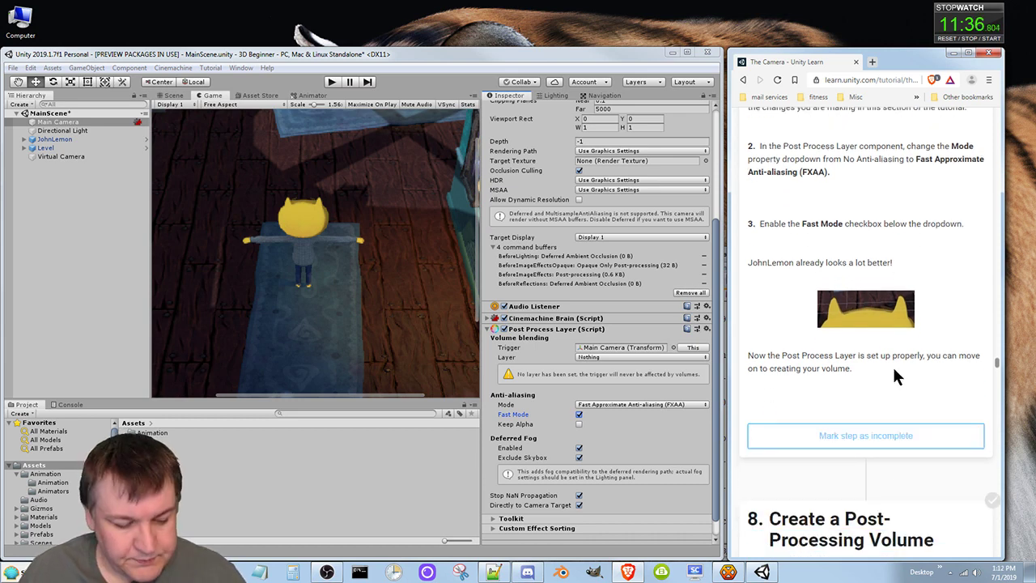
Save the scene, dismissing any webpage-saving dialog, and reset the desktop stopwatch.
{"action": "key", "text": "ctrl+s"}
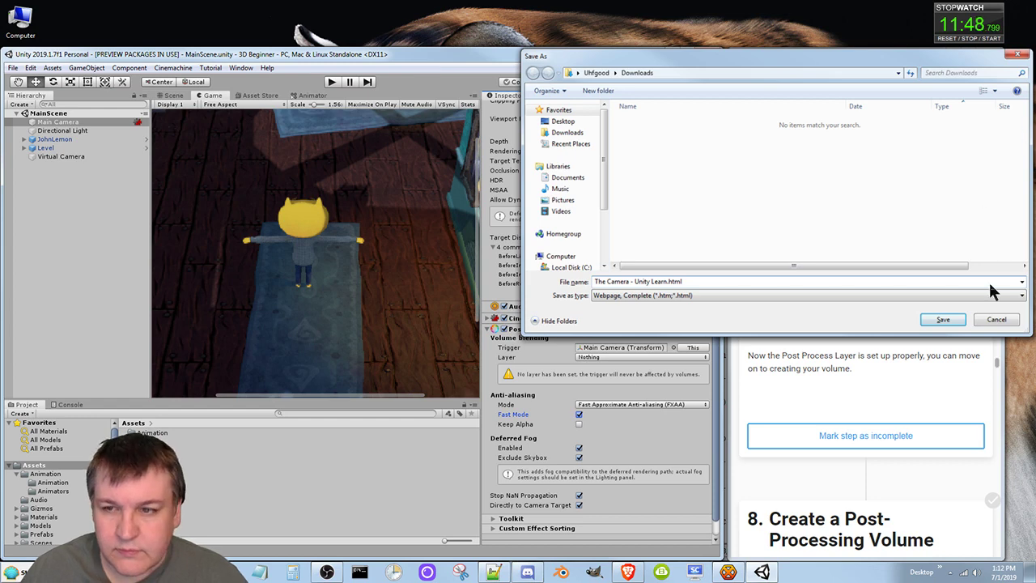
{"action": "key", "text": "Escape"}
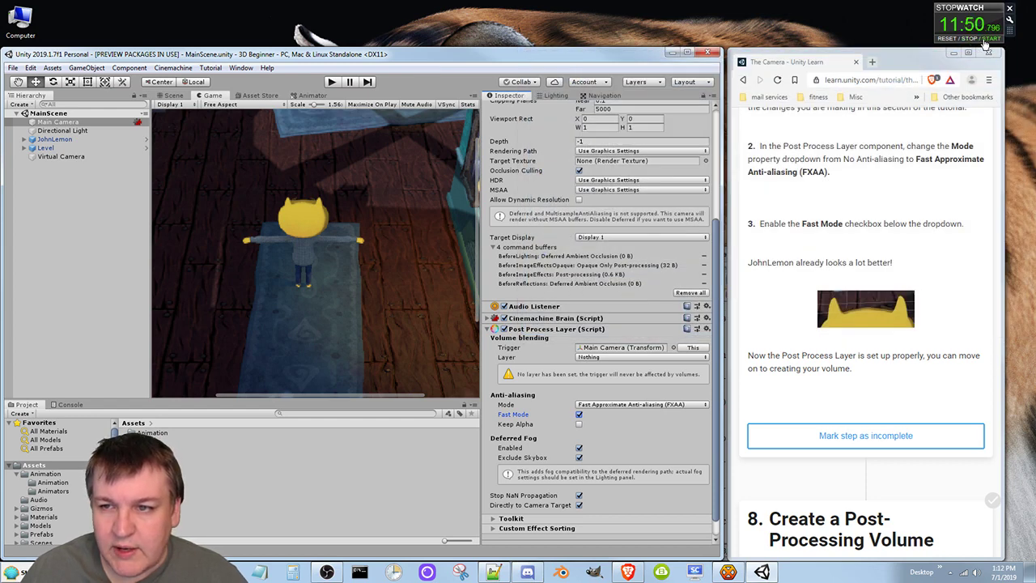
{"action": "left_click", "coordinate": [946, 38]}
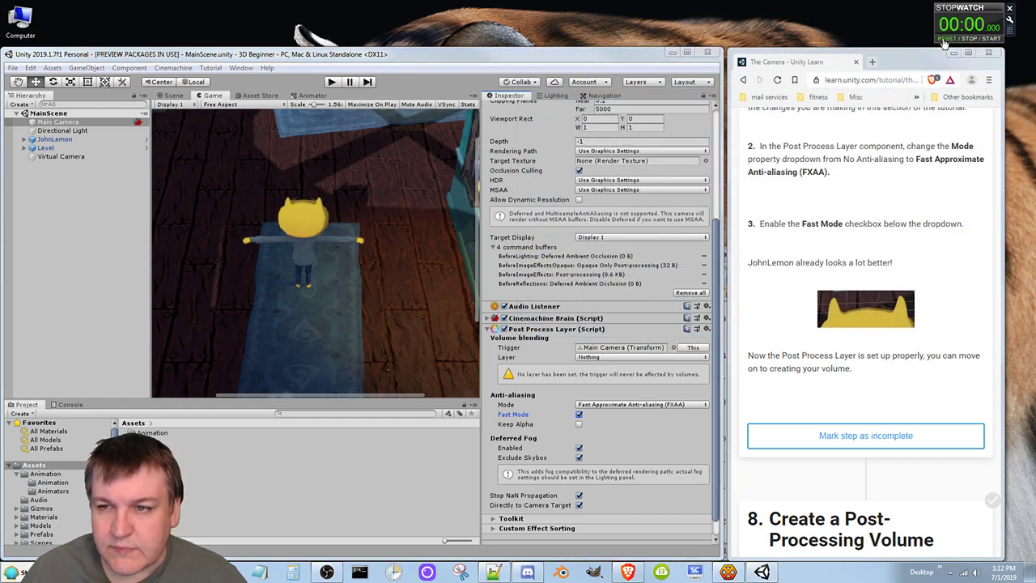